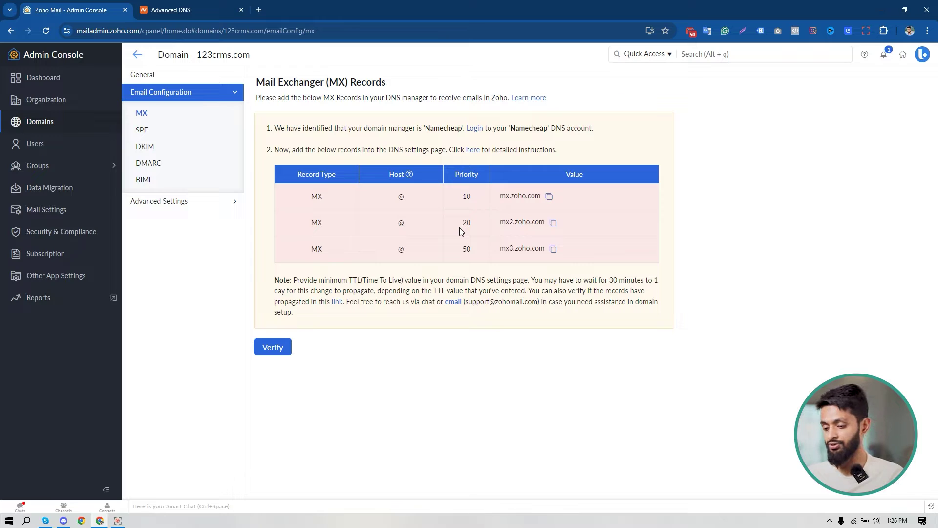
Copy mx.zoho.com from Zoho and set Namecheap's Mail Settings to Custom MX.
{"action": "left_click", "coordinate": [549, 197]}
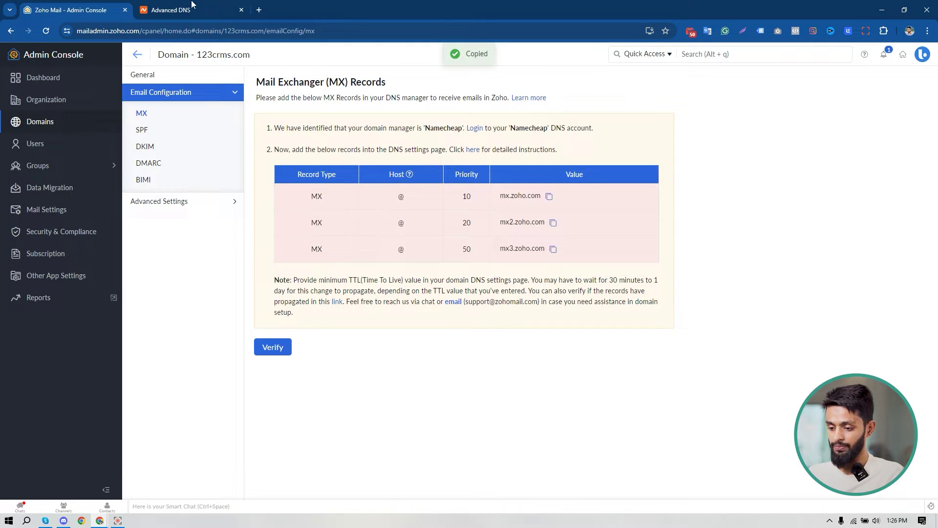
{"action": "left_click", "coordinate": [192, 6]}
{"action": "scroll", "coordinate": [523, 152], "scroll_direction": "up", "scroll_amount": 1}
{"action": "scroll", "coordinate": [517, 164], "scroll_direction": "down", "scroll_amount": 5}
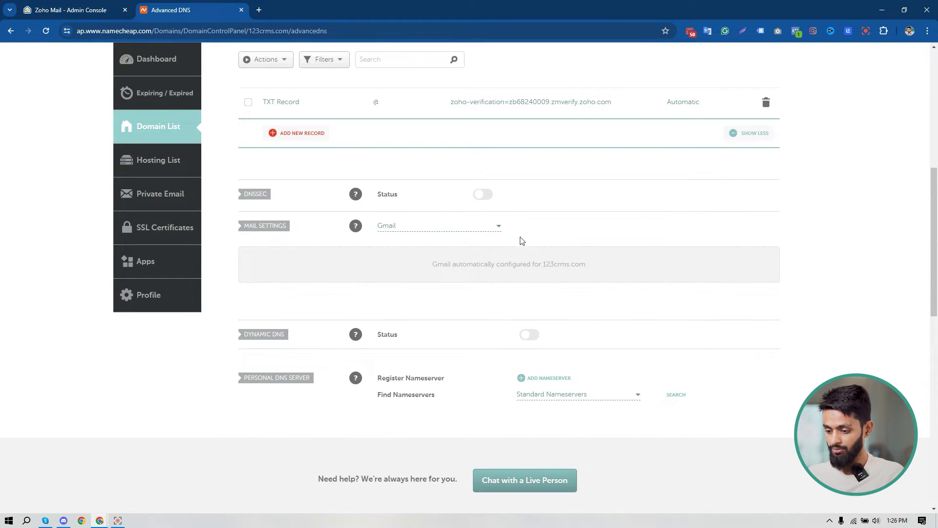
{"action": "left_click", "coordinate": [449, 232]}
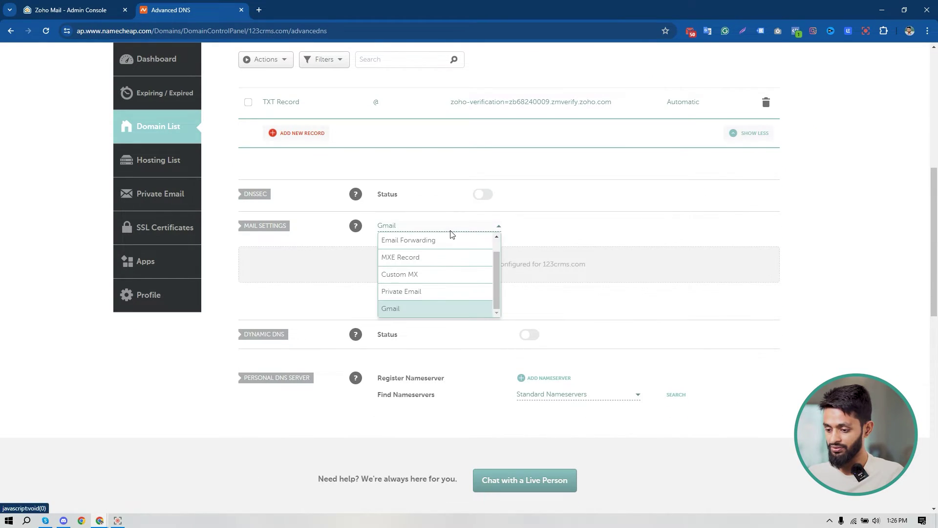
{"action": "left_click", "coordinate": [438, 276]}
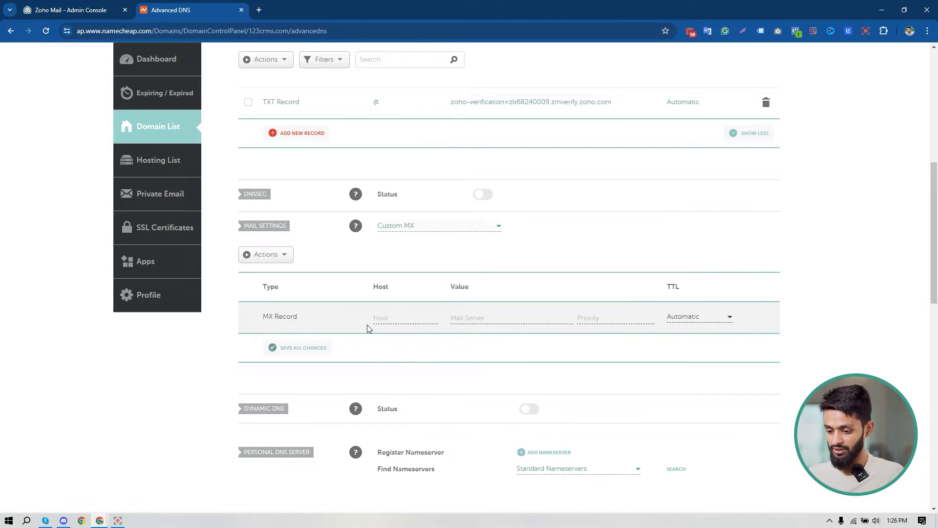
Add an MX record for host @ pointing to mx.zoho.com with priority 10 and save it.
{"action": "scroll", "coordinate": [367, 325], "scroll_direction": "down", "scroll_amount": 2}
{"action": "left_click", "coordinate": [403, 217]}
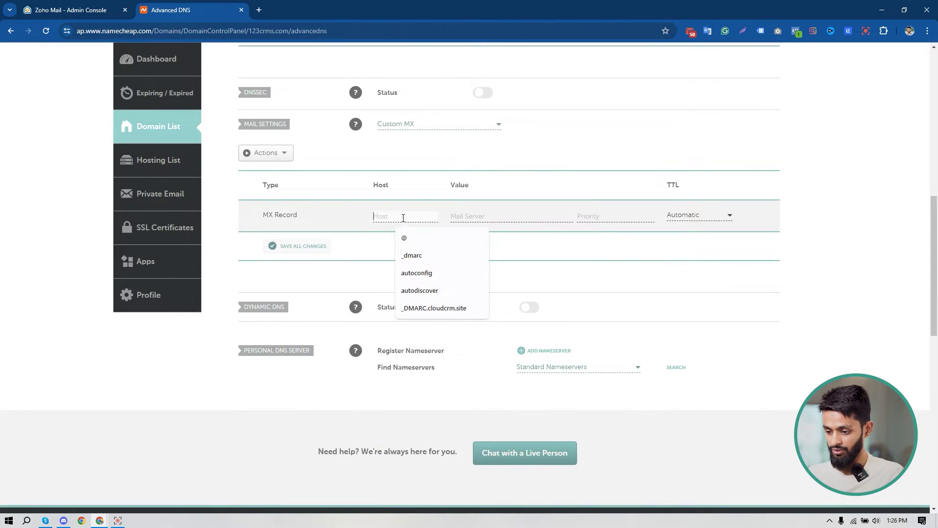
{"action": "left_click", "coordinate": [405, 237]}
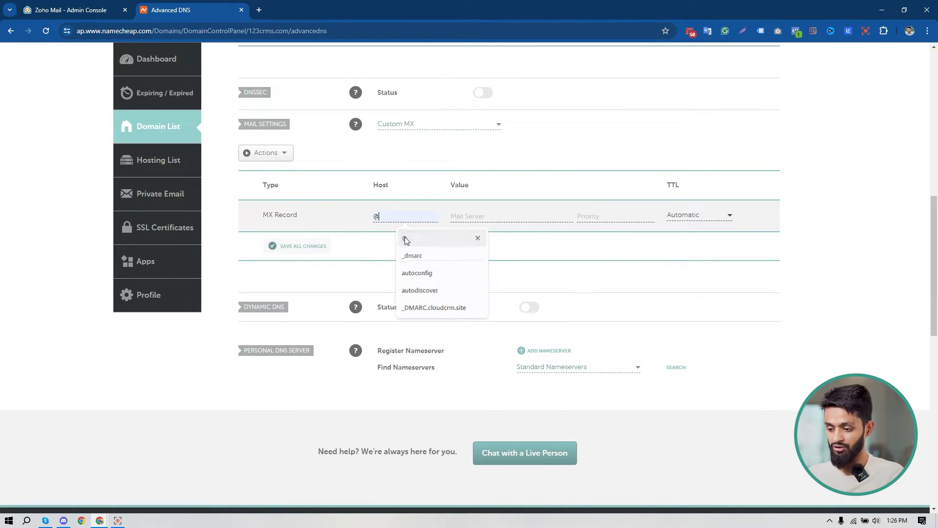
{"action": "left_click", "coordinate": [476, 217]}
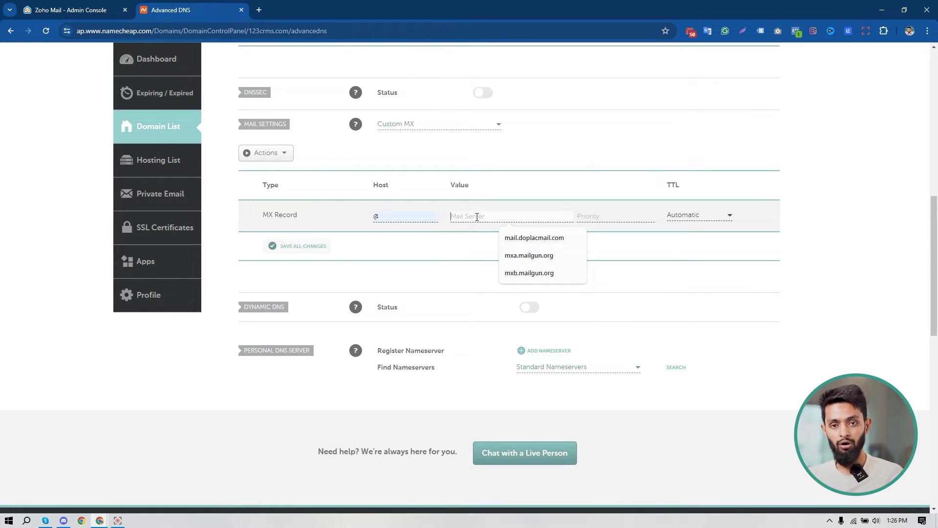
{"action": "key", "text": "ctrl+v"}
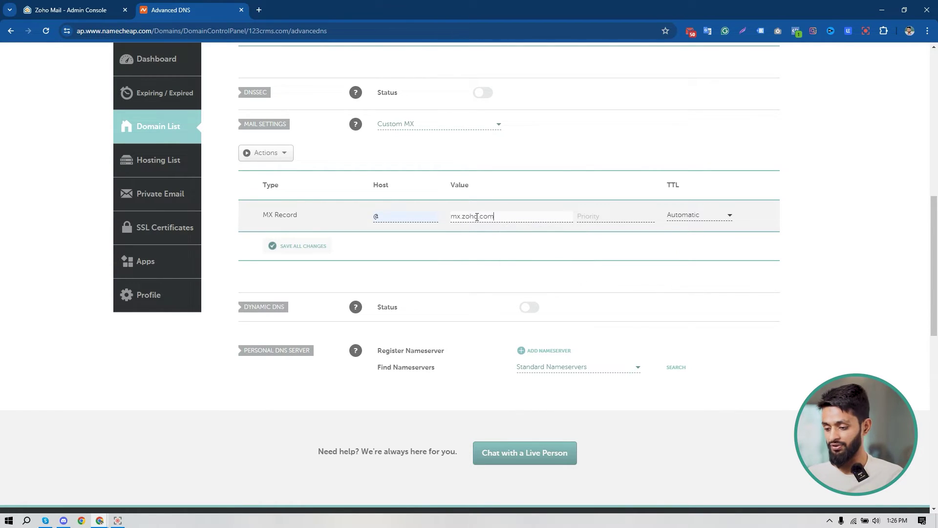
{"action": "left_click", "coordinate": [592, 220]}
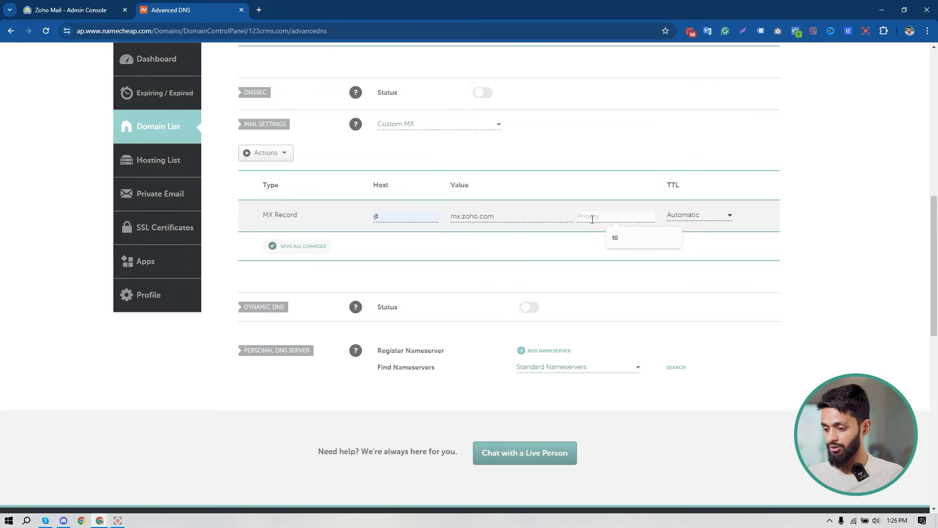
{"action": "left_click", "coordinate": [614, 237]}
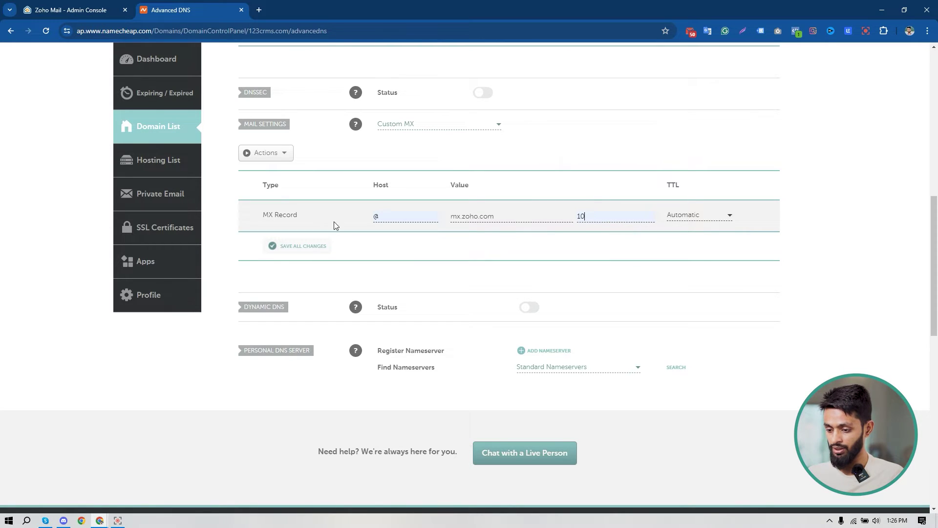
{"action": "left_click", "coordinate": [308, 247]}
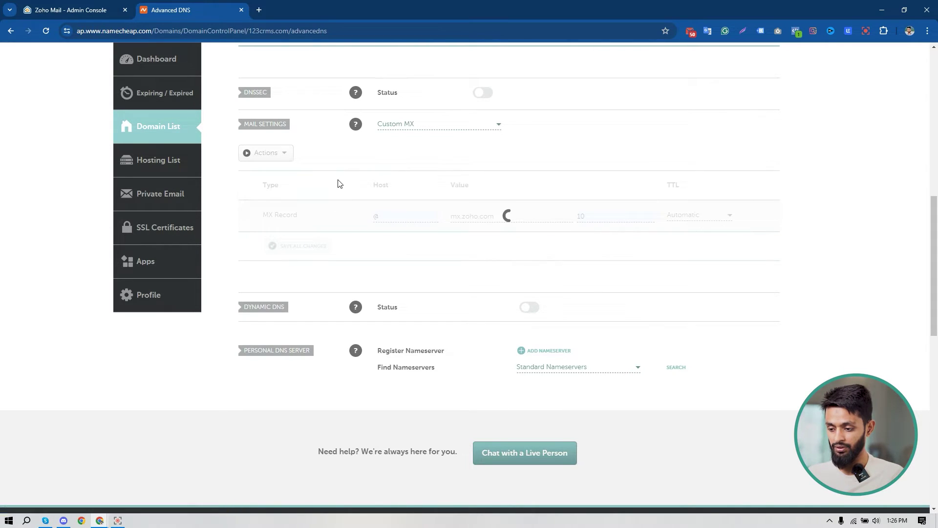
Copy mx2.zoho.com and save it as a second MX record for host @ with priority 20.
{"action": "left_click", "coordinate": [84, 5]}
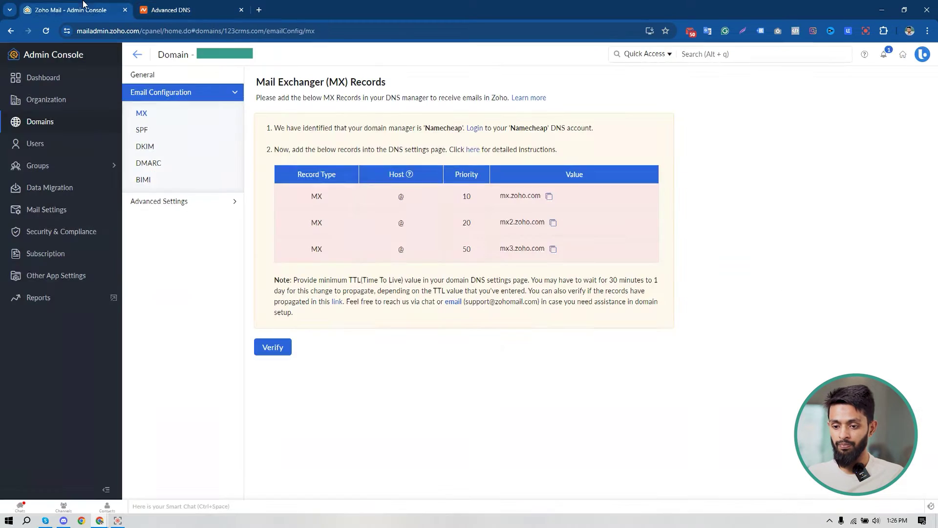
{"action": "left_click", "coordinate": [553, 224]}
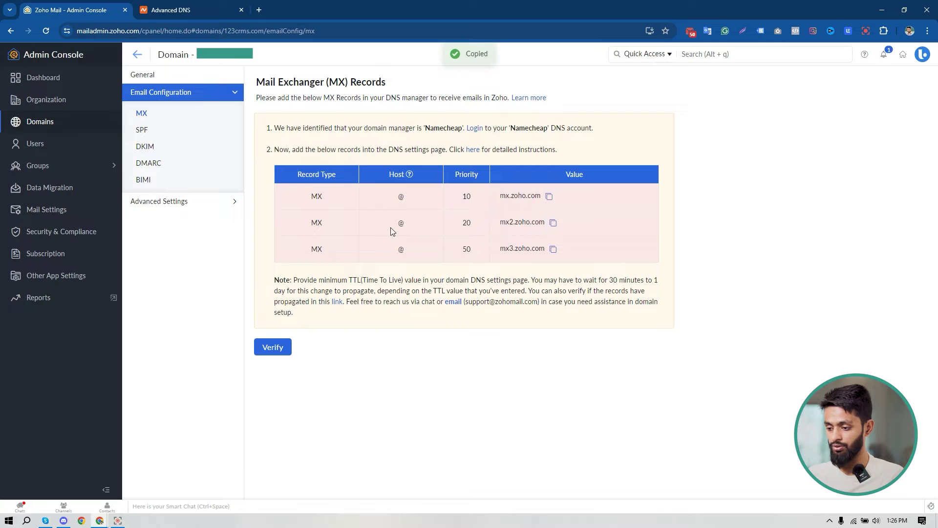
{"action": "left_click", "coordinate": [185, 7]}
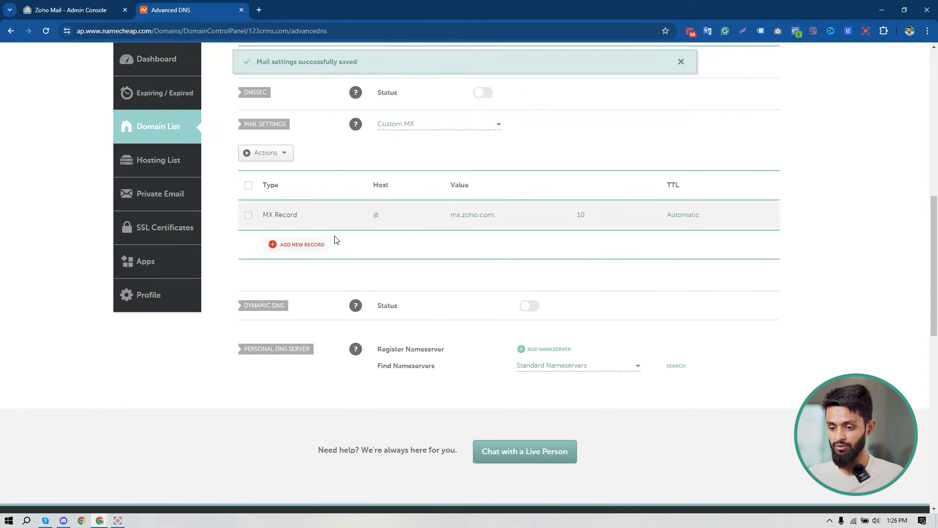
{"action": "left_click", "coordinate": [303, 247]}
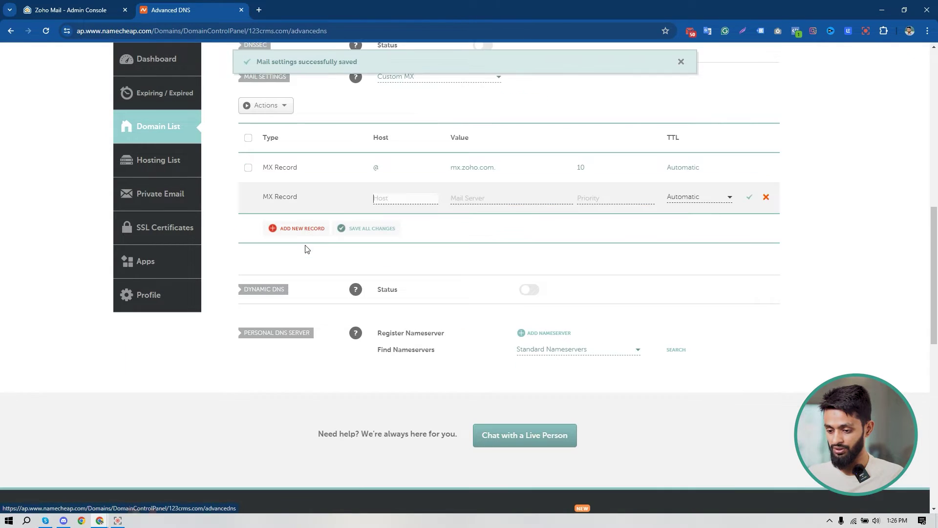
{"action": "left_click", "coordinate": [405, 200]}
{"action": "type", "text": "@"}
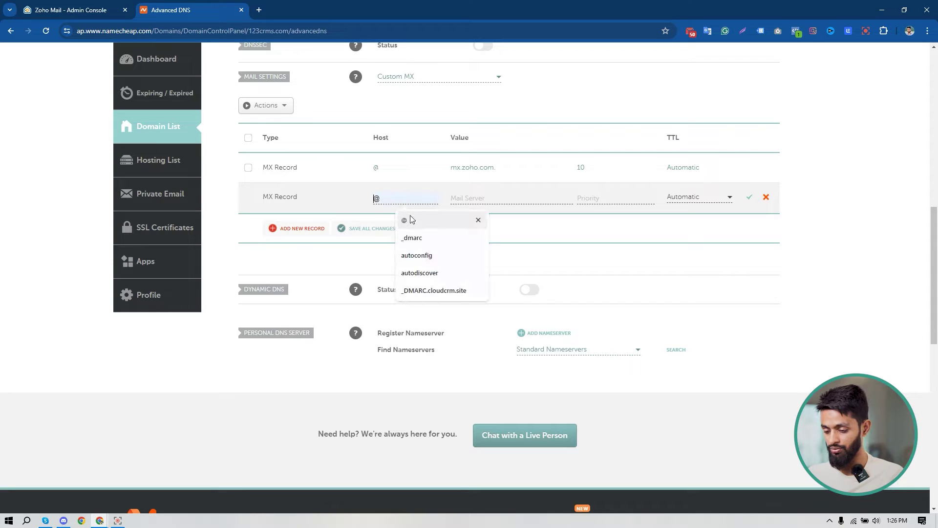
{"action": "left_click", "coordinate": [409, 217]}
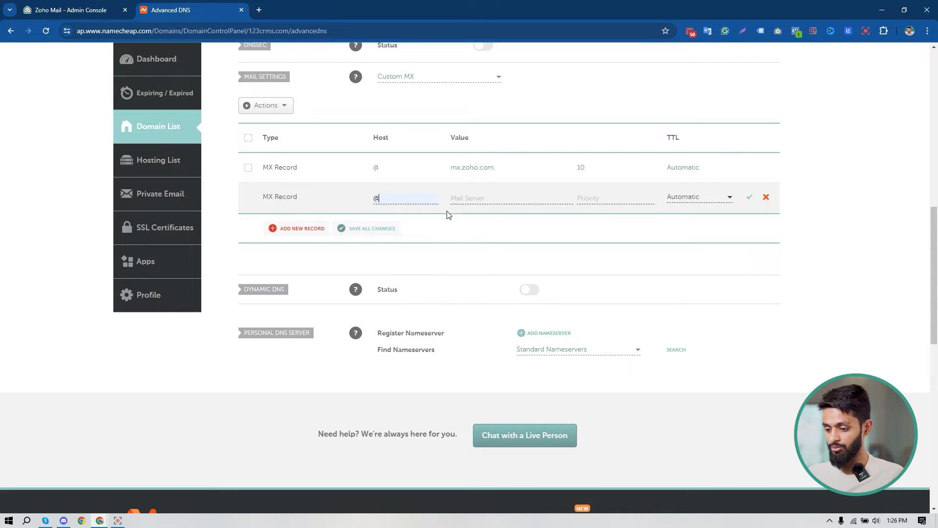
{"action": "left_click", "coordinate": [479, 195]}
{"action": "key", "text": "ctrl+v"}
{"action": "left_click", "coordinate": [603, 199]}
{"action": "type", "text": "20"}
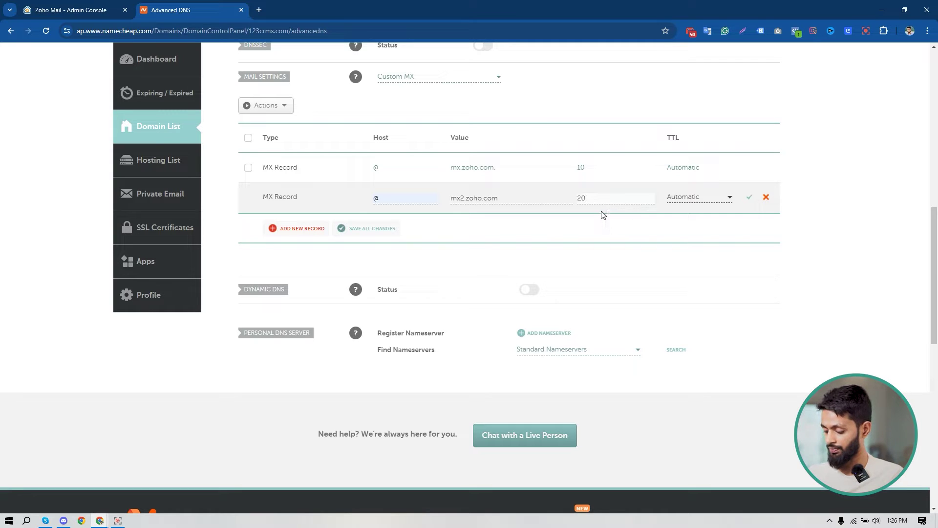
{"action": "left_click", "coordinate": [360, 232]}
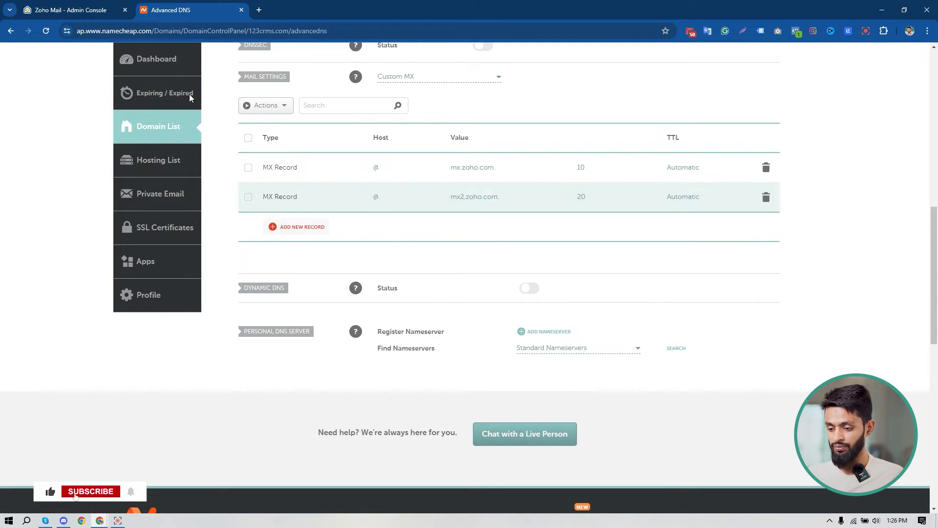
Copy mx3.zoho.com and save it as a third MX record for host @ with priority 50.
{"action": "left_click", "coordinate": [84, 6]}
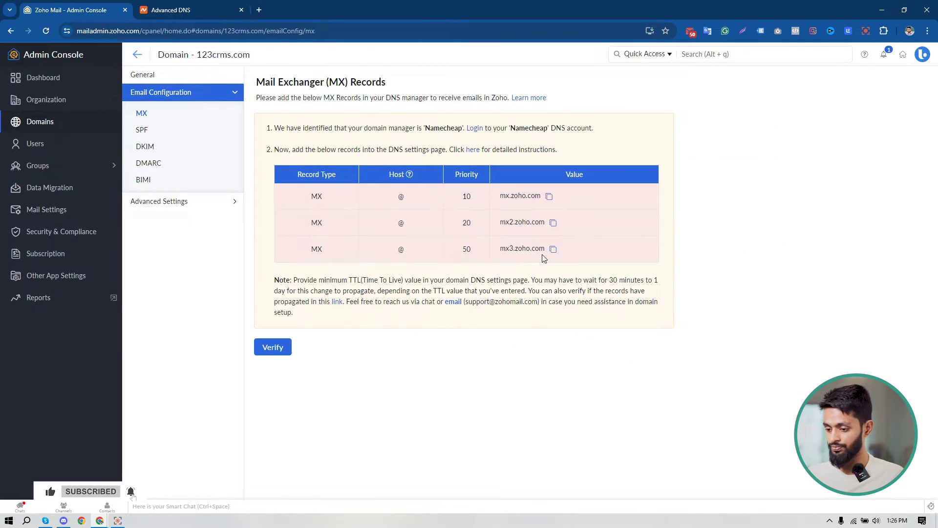
{"action": "left_click", "coordinate": [553, 250]}
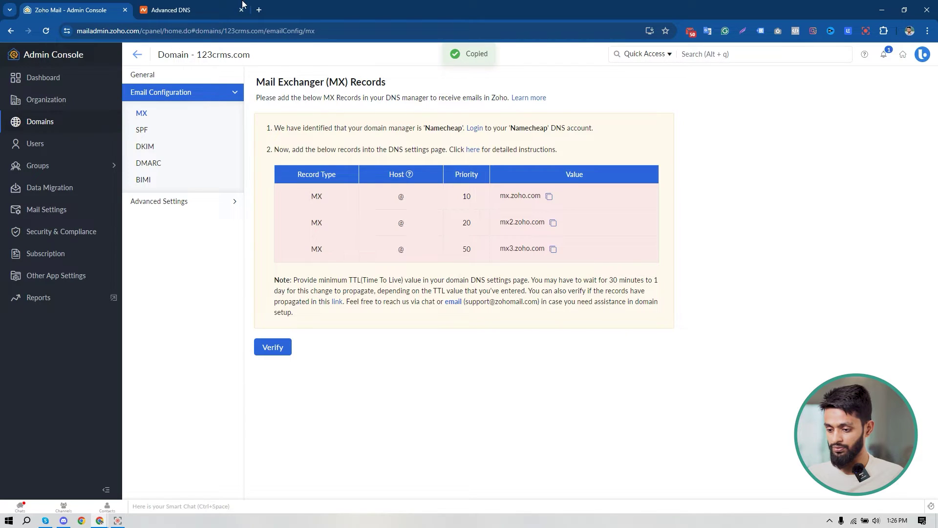
{"action": "left_click", "coordinate": [198, 7]}
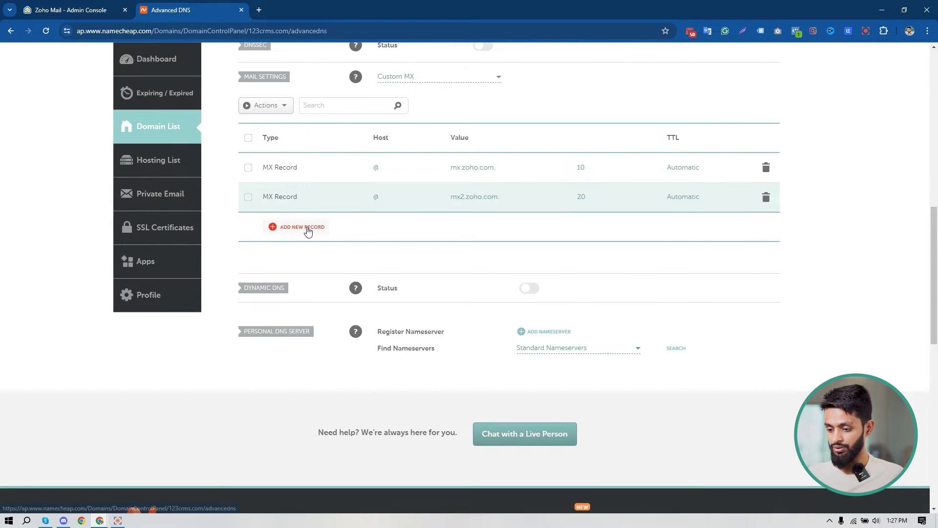
{"action": "left_click", "coordinate": [308, 227]}
{"action": "left_click", "coordinate": [393, 197]}
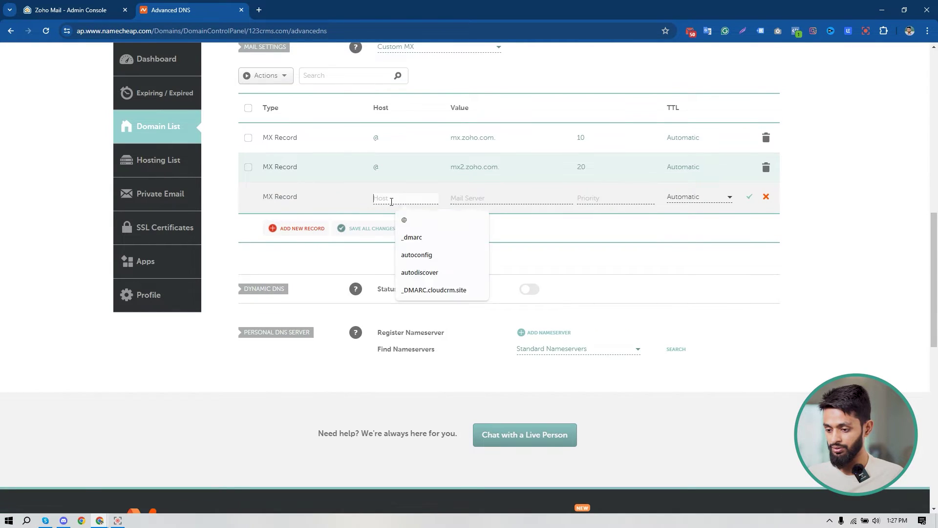
{"action": "left_click", "coordinate": [414, 222]}
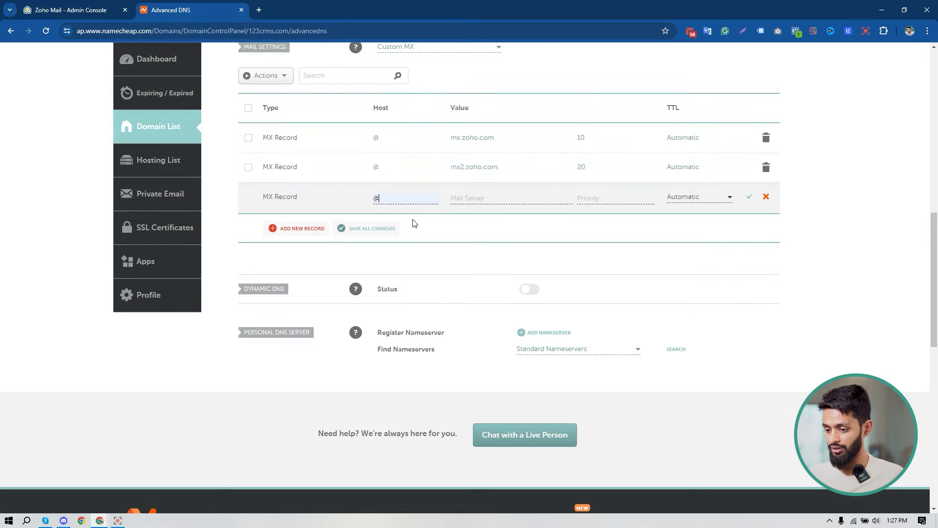
{"action": "left_click", "coordinate": [475, 200]}
{"action": "key", "text": "ctrl+v"}
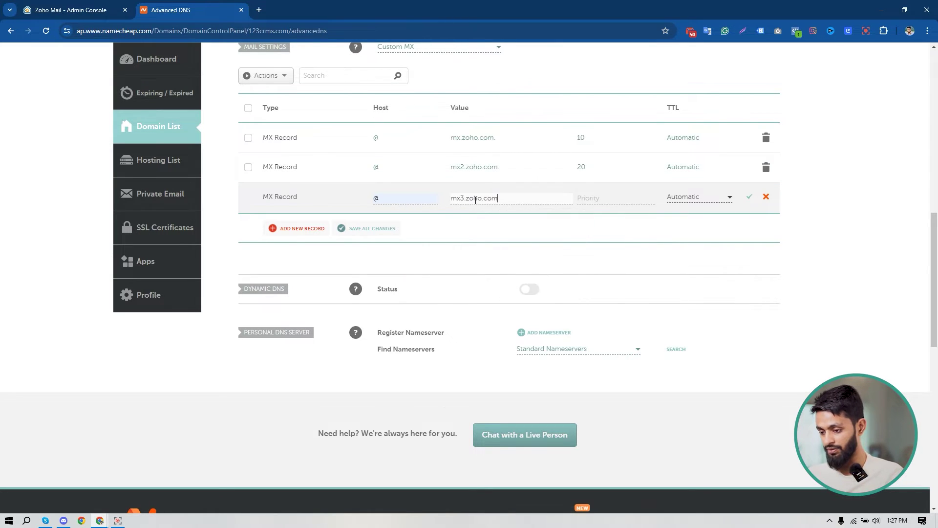
{"action": "left_click", "coordinate": [613, 198]}
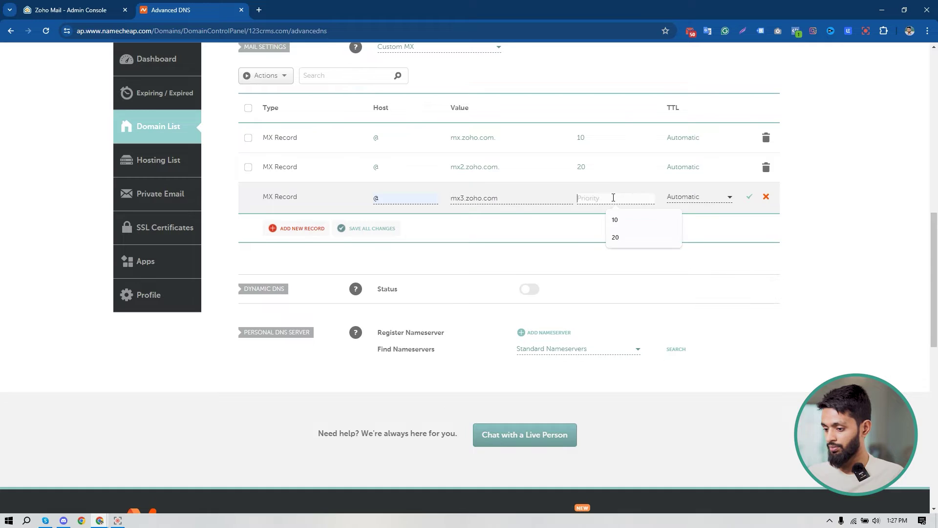
{"action": "type", "text": "50"}
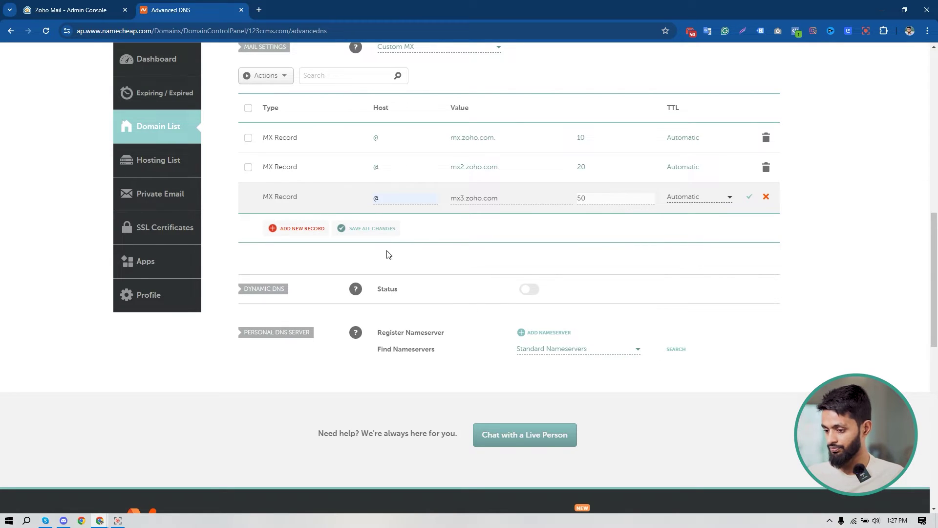
{"action": "left_click", "coordinate": [378, 229]}
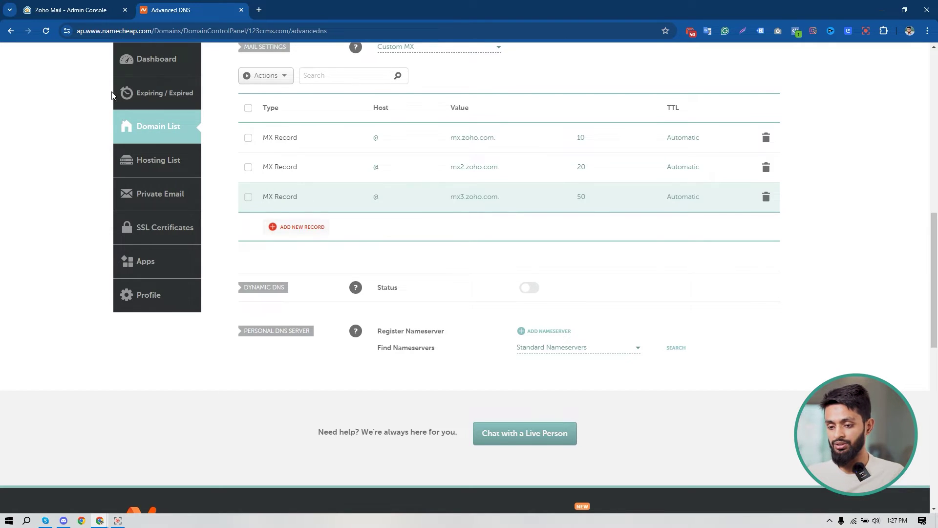
{"action": "left_click", "coordinate": [76, 6]}
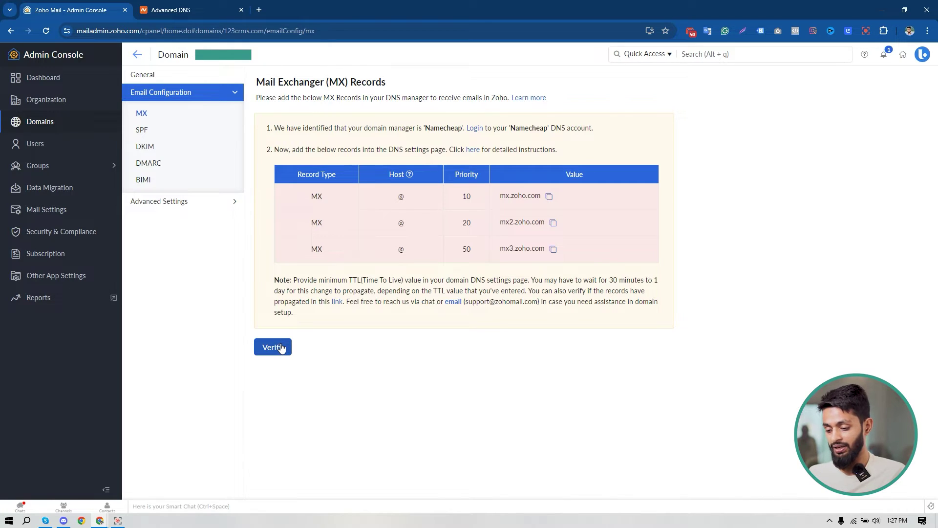
Run Zoho's MX verification for the mx, mx2 and mx3.zoho.com records.
{"action": "left_click", "coordinate": [282, 348]}
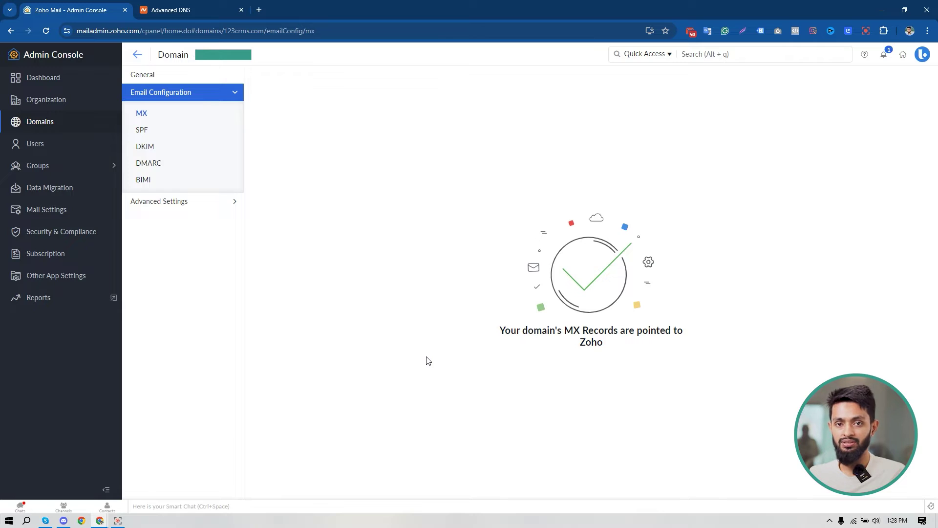
Copy Zoho's SPF value and add a new TXT record row in Namecheap.
{"action": "left_click", "coordinate": [146, 133]}
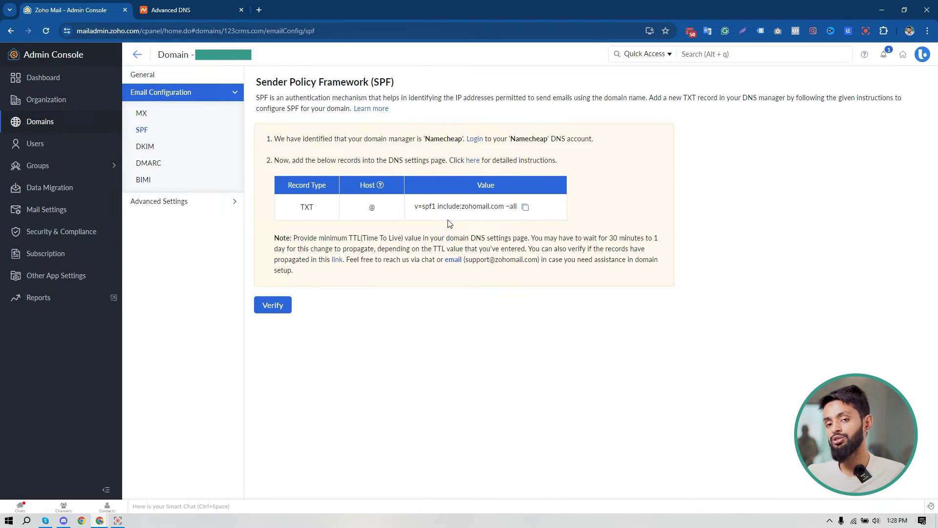
{"action": "left_click", "coordinate": [526, 208]}
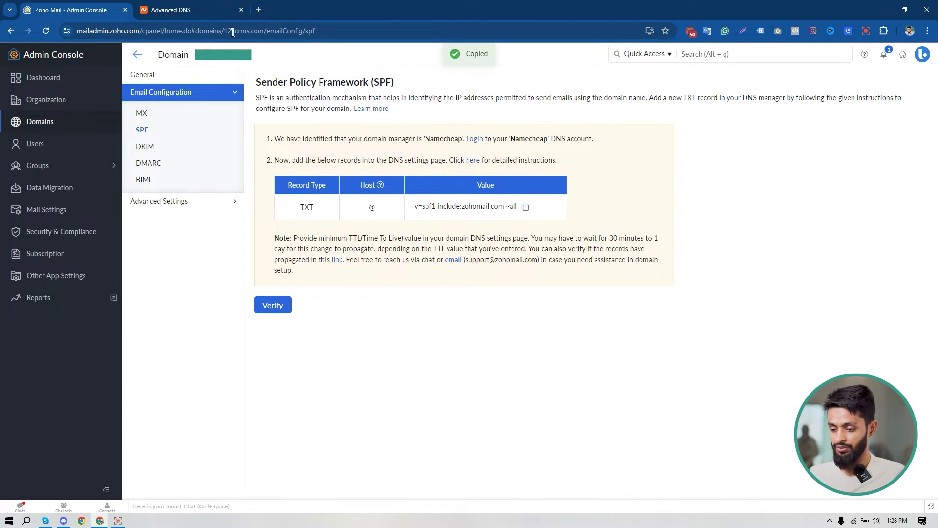
{"action": "left_click", "coordinate": [181, 9]}
{"action": "scroll", "coordinate": [372, 257], "scroll_direction": "up", "scroll_amount": 1}
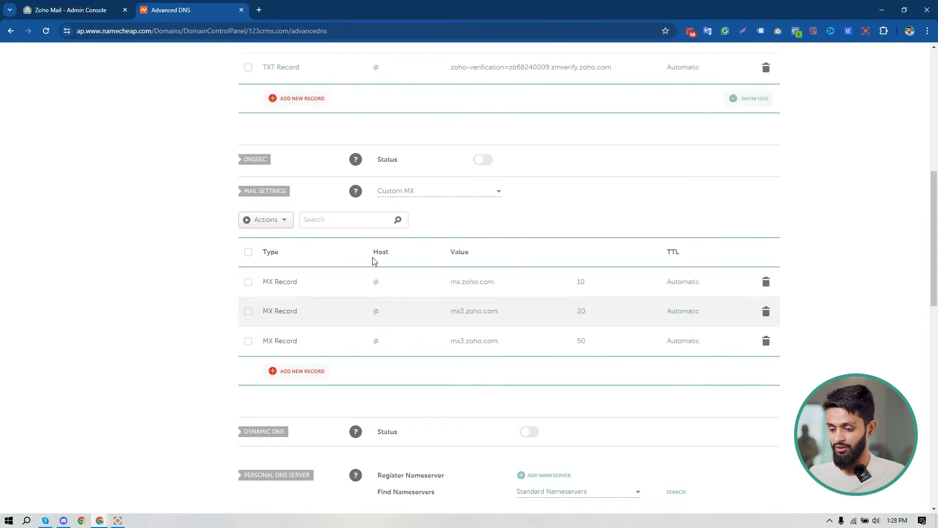
{"action": "scroll", "coordinate": [373, 260], "scroll_direction": "up", "scroll_amount": 3}
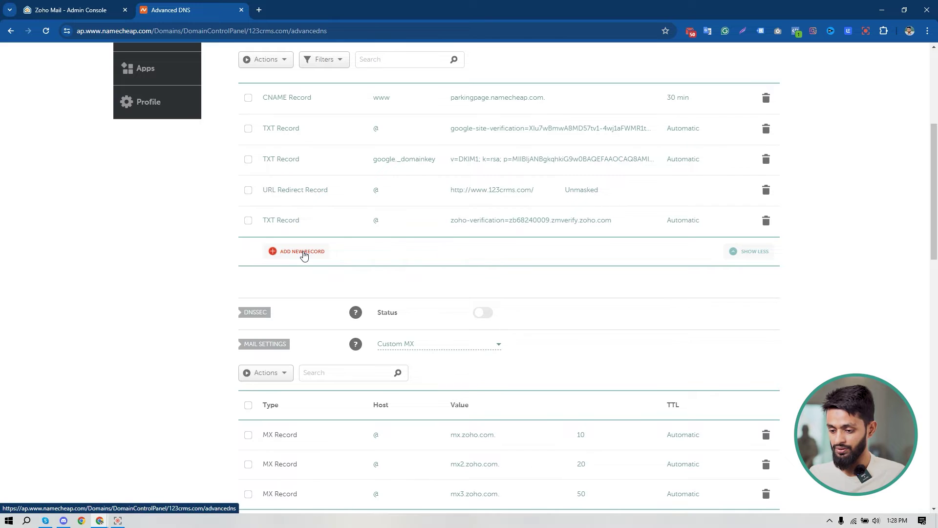
{"action": "left_click", "coordinate": [303, 252]}
{"action": "scroll", "coordinate": [317, 270], "scroll_direction": "down", "scroll_amount": 2}
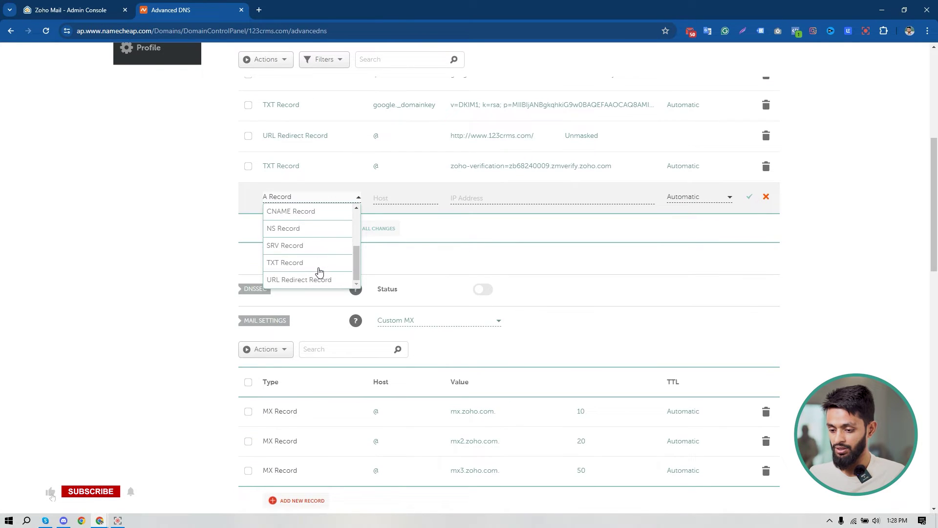
{"action": "left_click", "coordinate": [315, 266]}
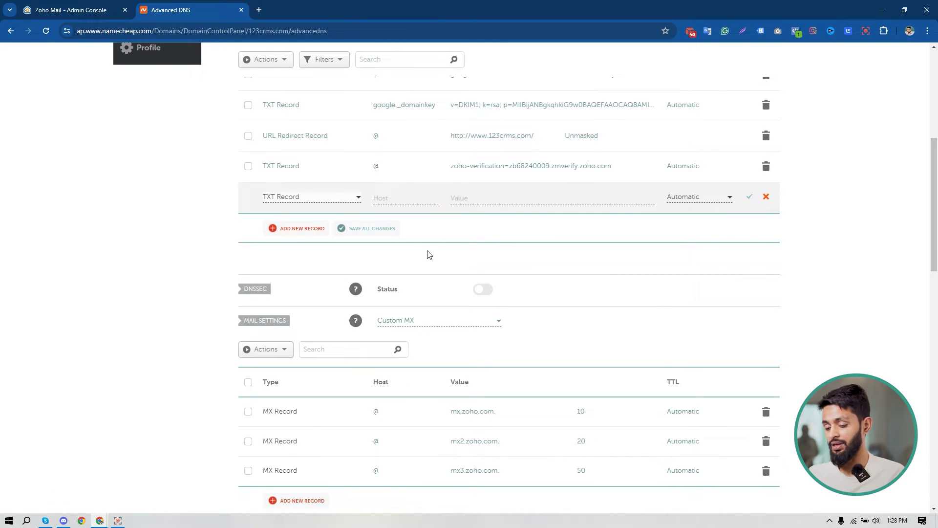
Give the TXT record host @ and value v=spf1 include:zohomail.com ~all, and save it.
{"action": "left_click", "coordinate": [409, 199]}
{"action": "left_click", "coordinate": [409, 218]}
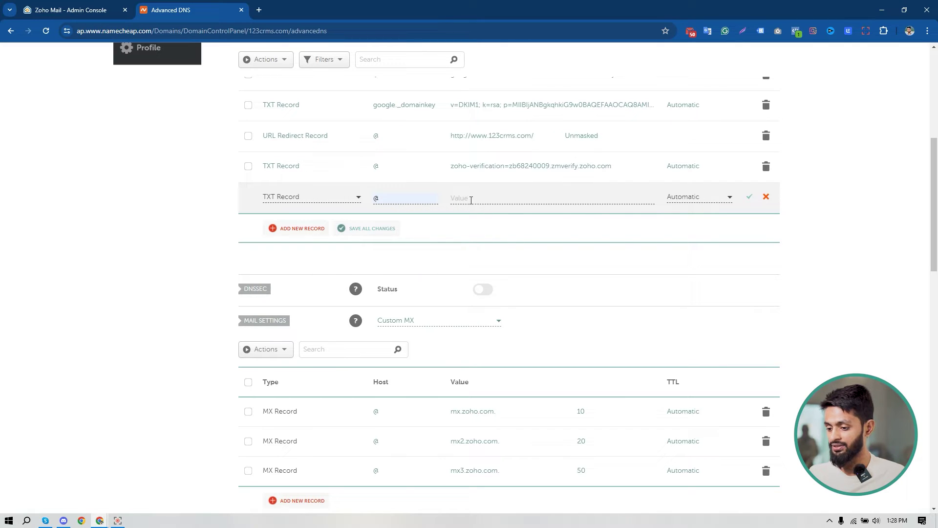
{"action": "left_click", "coordinate": [471, 200]}
{"action": "key", "text": "ctrl+v"}
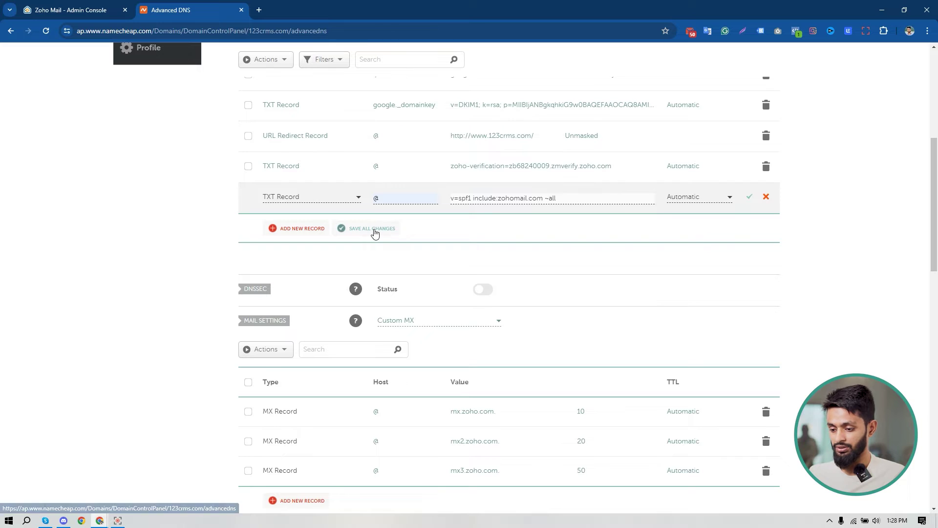
{"action": "key", "text": "Return"}
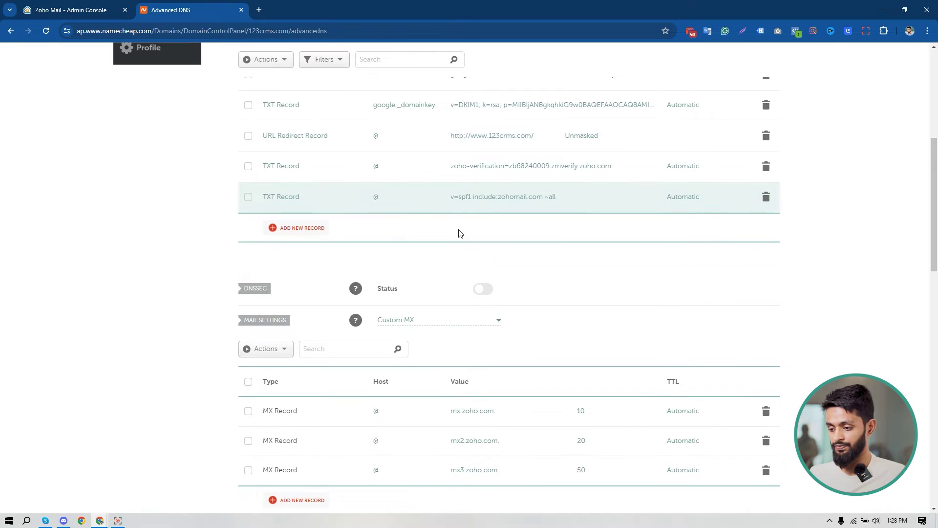
{"action": "left_click", "coordinate": [95, 12]}
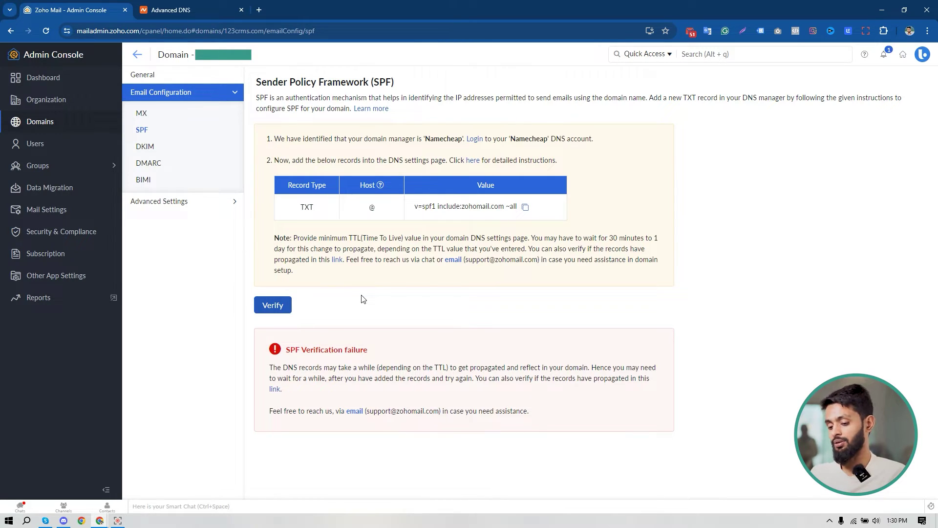
Open Zoho's DKIM page showing the zmail._domainkey TXT host and its v=DKIM1 key.
{"action": "left_click", "coordinate": [147, 147]}
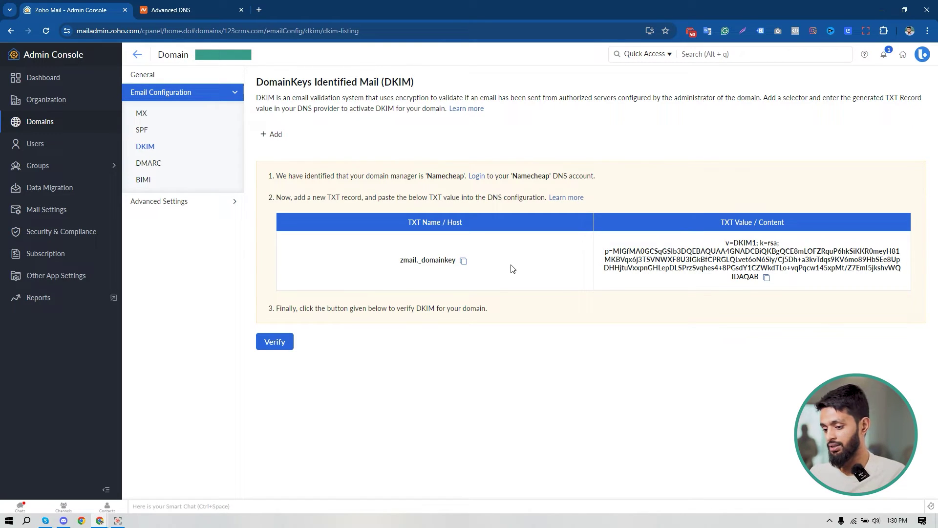
Copy the DKIM host zmail._domainkey and return to Namecheap's DNS records.
{"action": "left_click", "coordinate": [464, 261]}
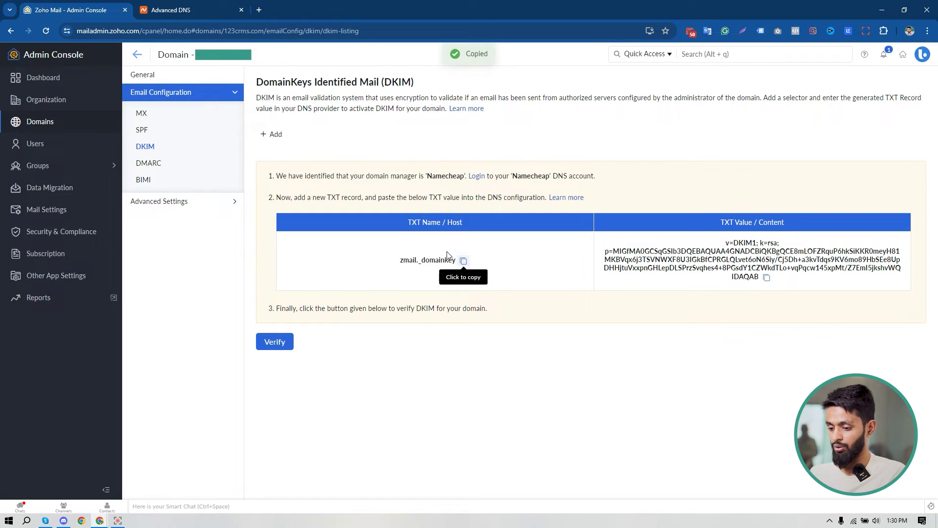
{"action": "key", "text": "ctrl+Tab"}
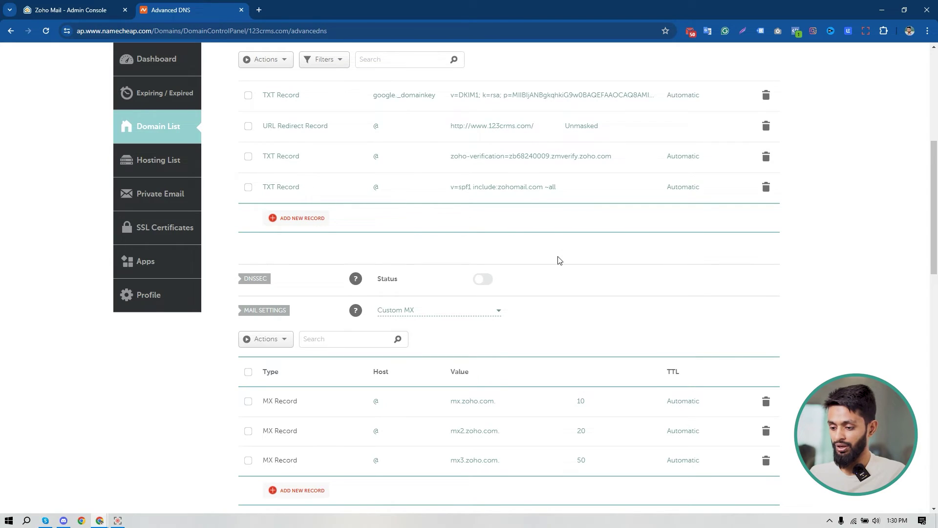
Add a new TXT record in Namecheap with host zmail._domainkey.
{"action": "scroll", "coordinate": [559, 260], "scroll_direction": "down", "scroll_amount": 1}
{"action": "left_click", "coordinate": [305, 165]}
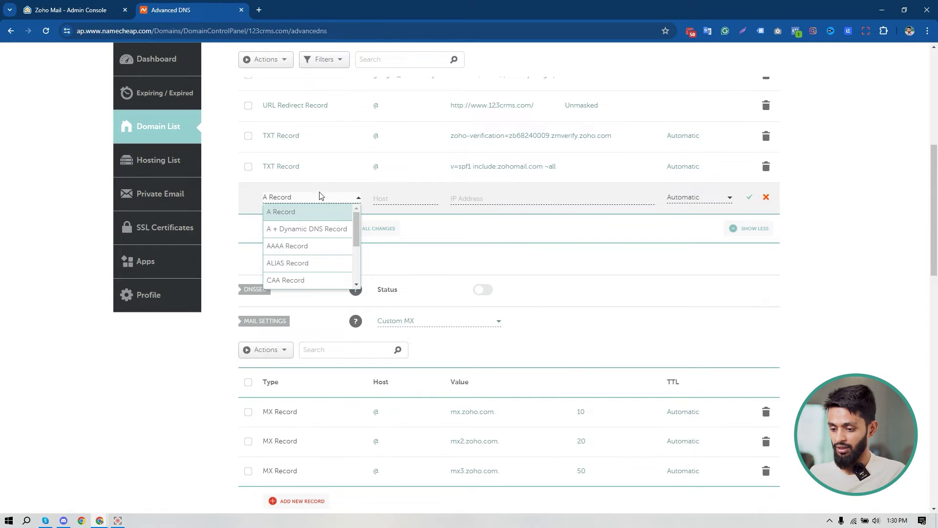
{"action": "scroll", "coordinate": [323, 215], "scroll_direction": "down", "scroll_amount": 3}
{"action": "left_click", "coordinate": [304, 263]}
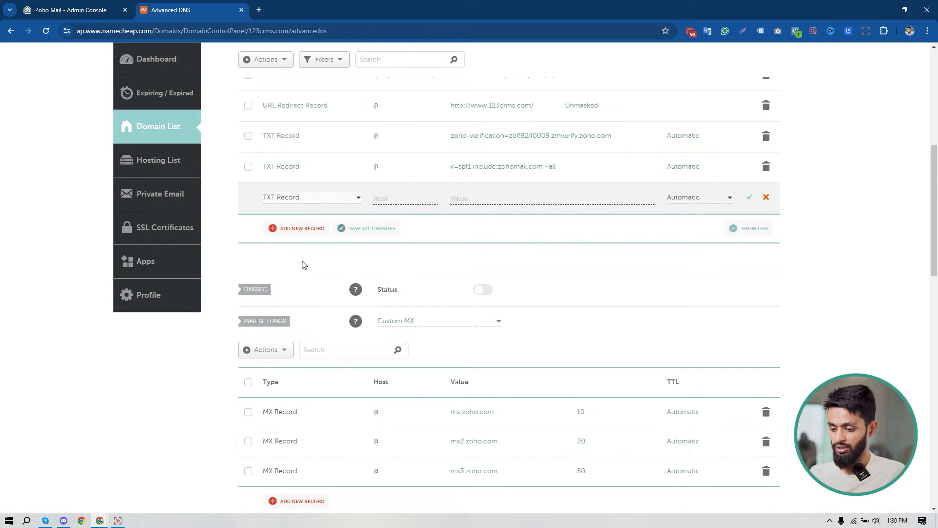
{"action": "left_click", "coordinate": [386, 199]}
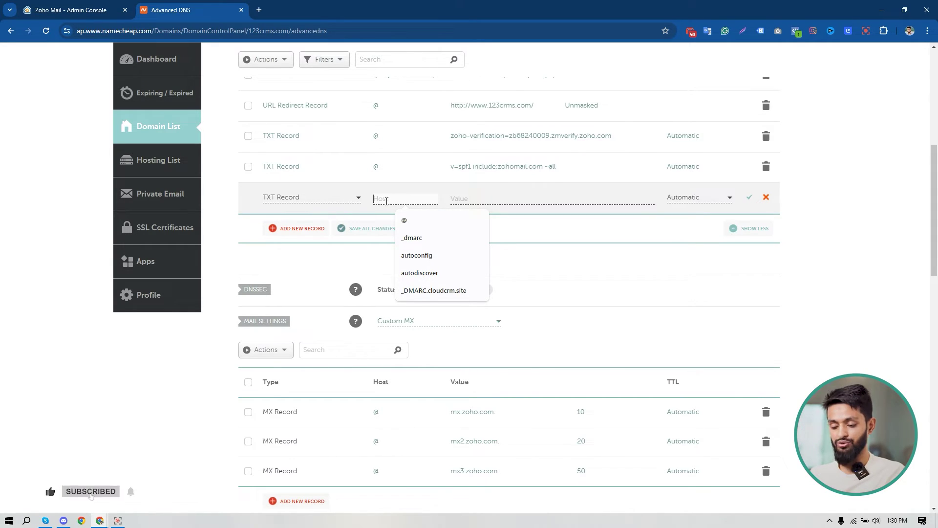
{"action": "key", "text": "ctrl+v"}
Paste Zoho's v=DKIM1; k=rsa key as the record's value and save it.
{"action": "left_click", "coordinate": [477, 197]}
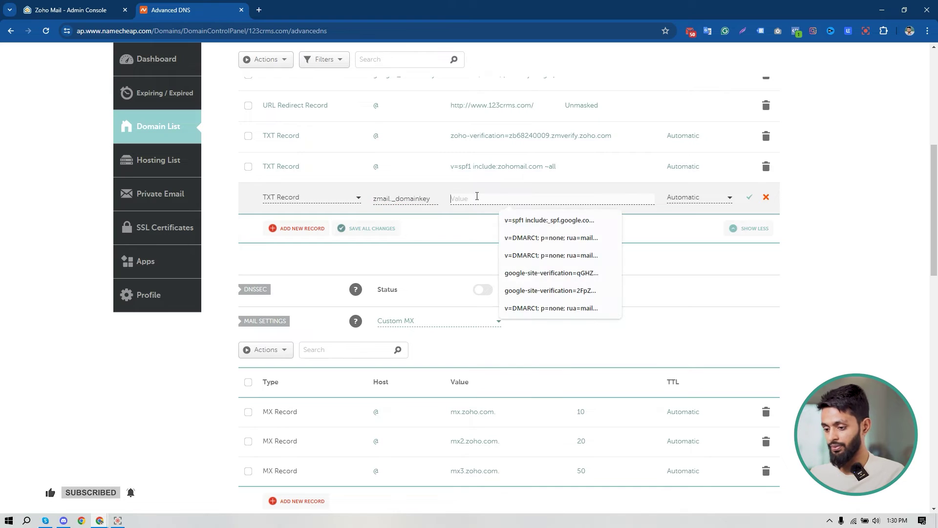
{"action": "left_click", "coordinate": [84, 8]}
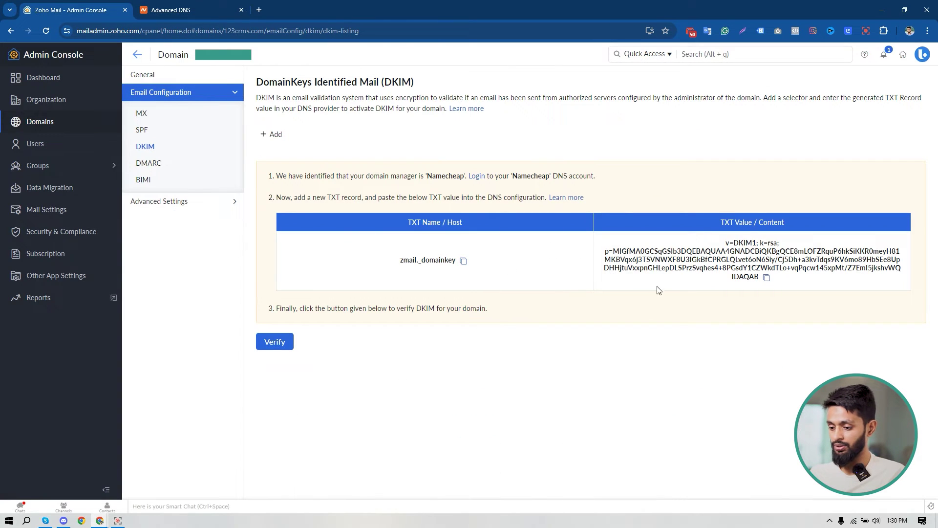
{"action": "left_click", "coordinate": [766, 278]}
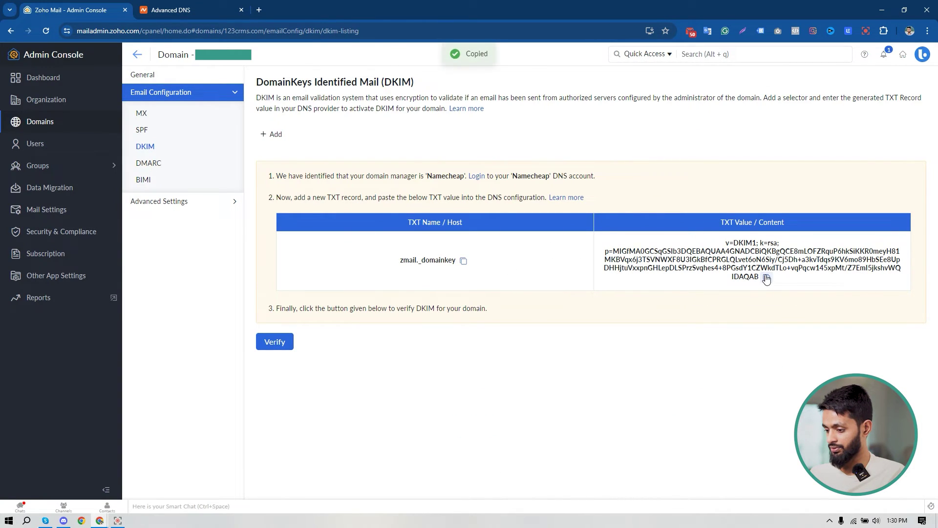
{"action": "left_click", "coordinate": [150, 6]}
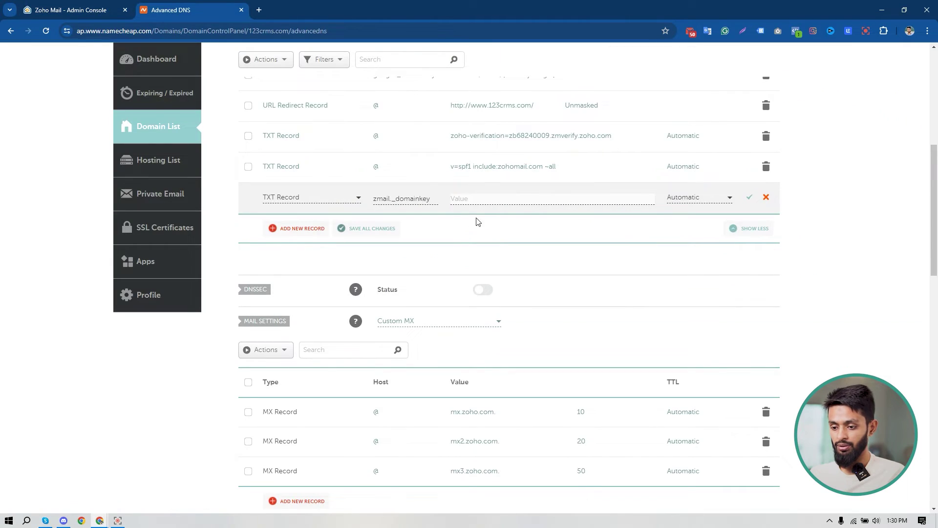
{"action": "key", "text": "ctrl+v"}
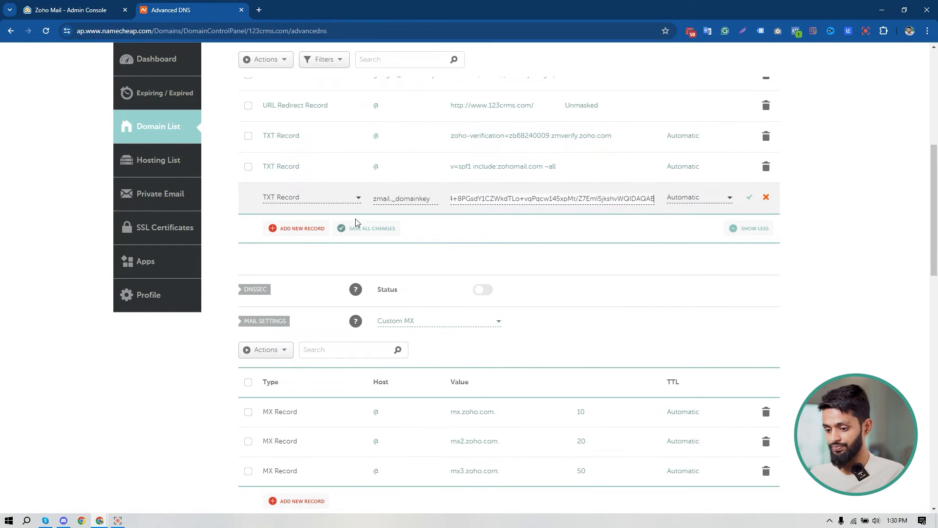
{"action": "left_click", "coordinate": [360, 228]}
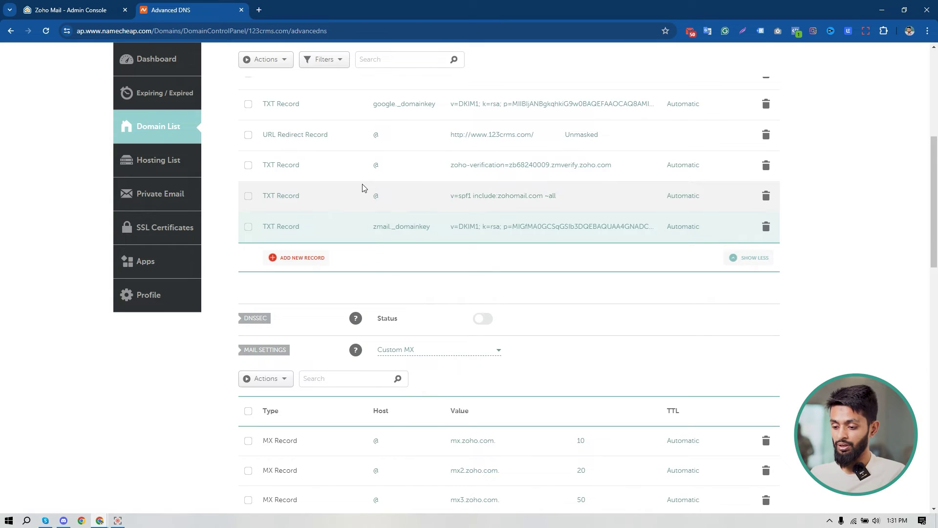
Verify the DKIM record, confirm SPF is verified, and bring up the DMARC form.
{"action": "left_click", "coordinate": [90, 7]}
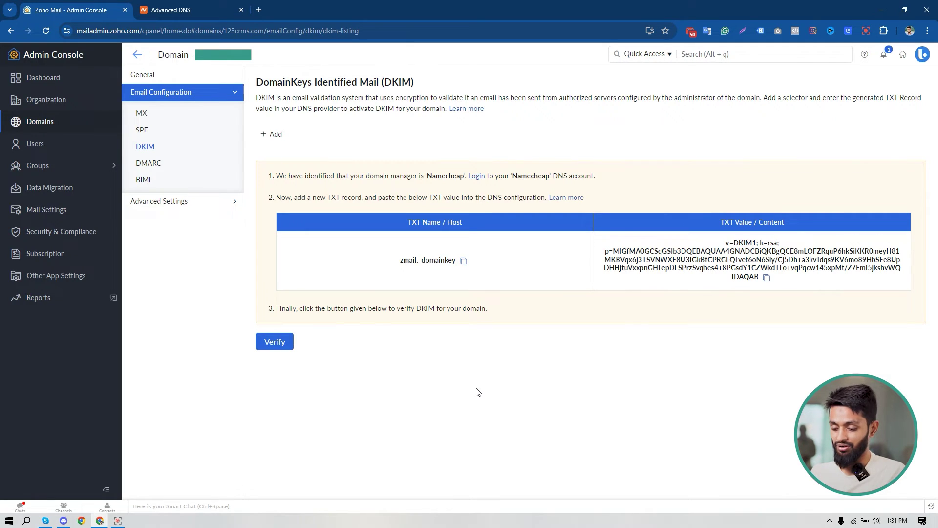
{"action": "left_click", "coordinate": [277, 342]}
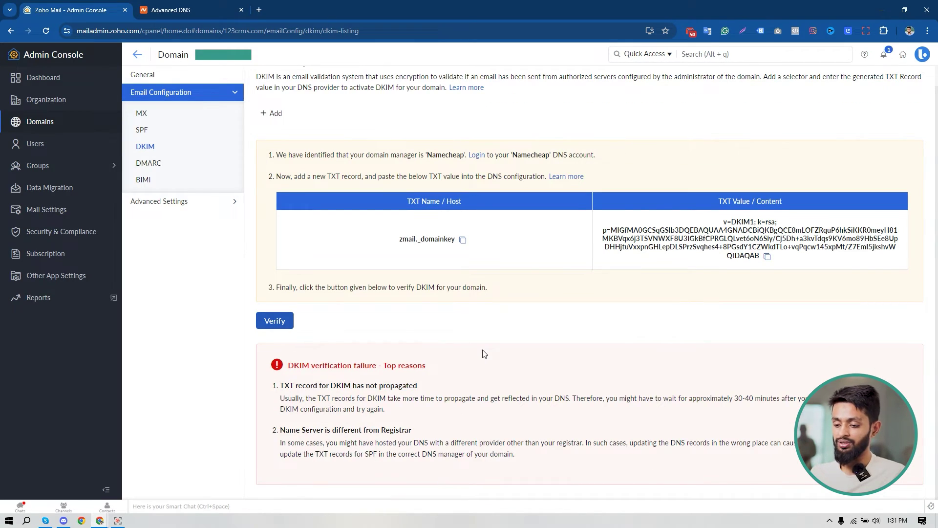
{"action": "left_click", "coordinate": [143, 133]}
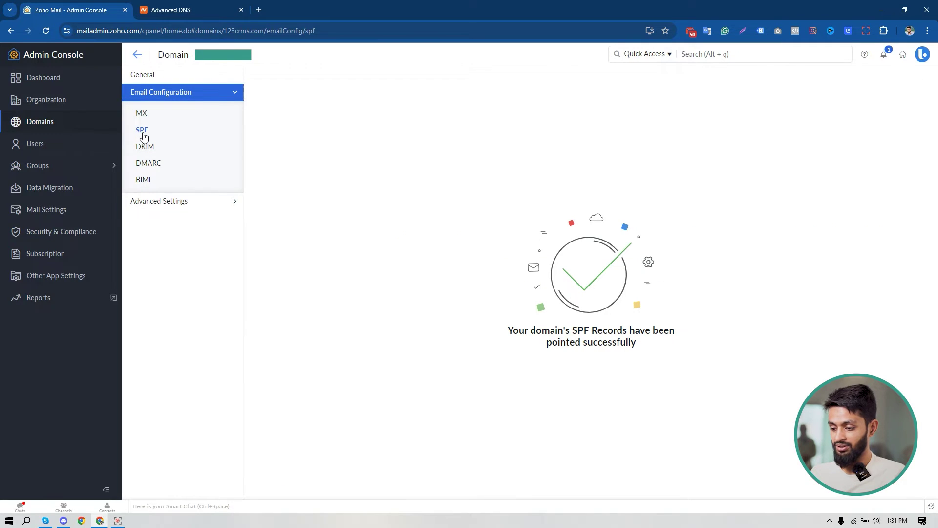
{"action": "left_click", "coordinate": [144, 146]}
{"action": "left_click", "coordinate": [283, 340]}
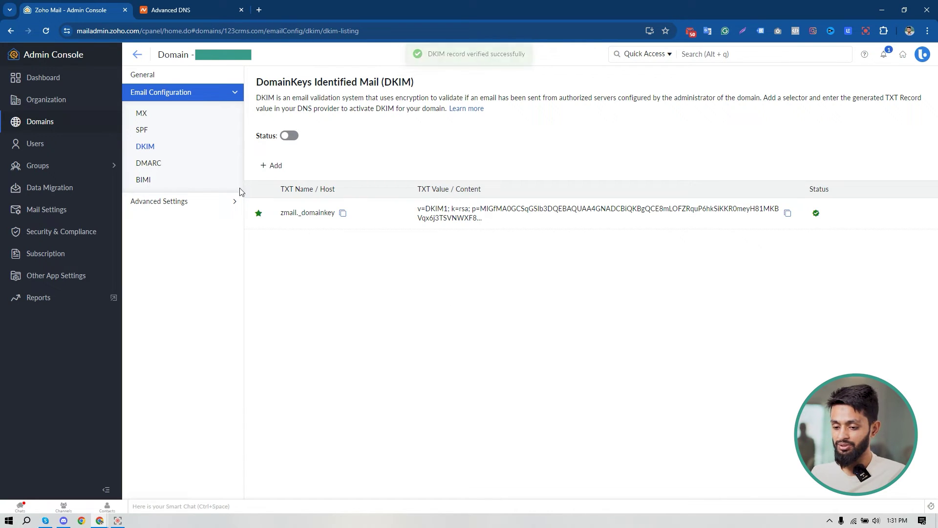
{"action": "left_click", "coordinate": [152, 165]}
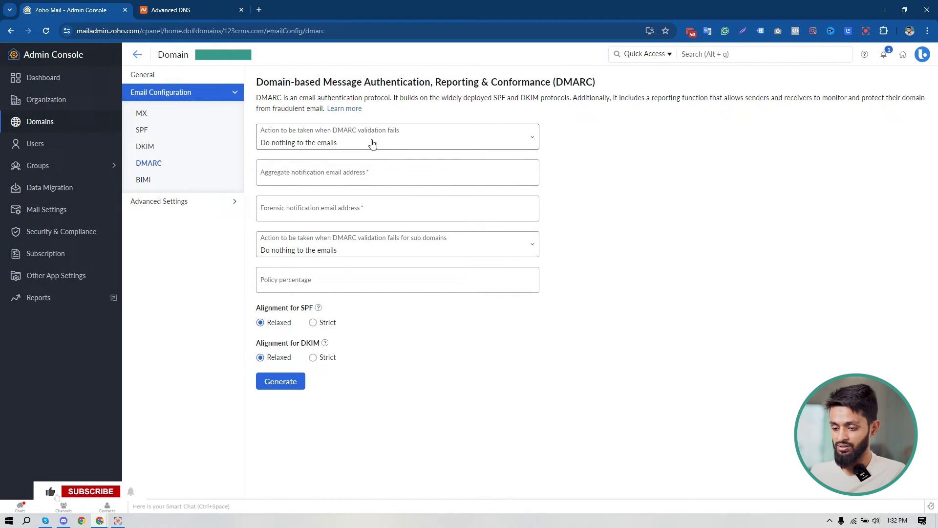
Enter the admin's e-mail address for aggregate and forensic reports and set policy percentage 100.
{"action": "left_click", "coordinate": [319, 171]}
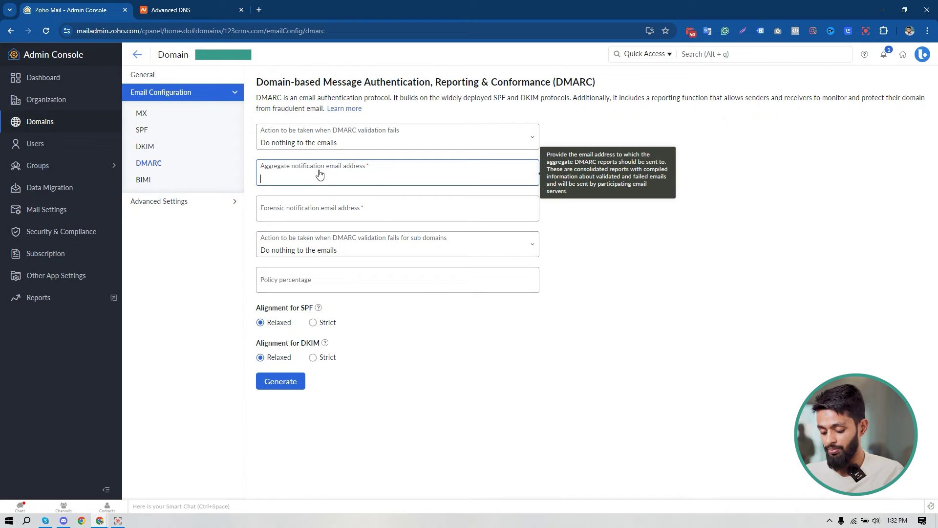
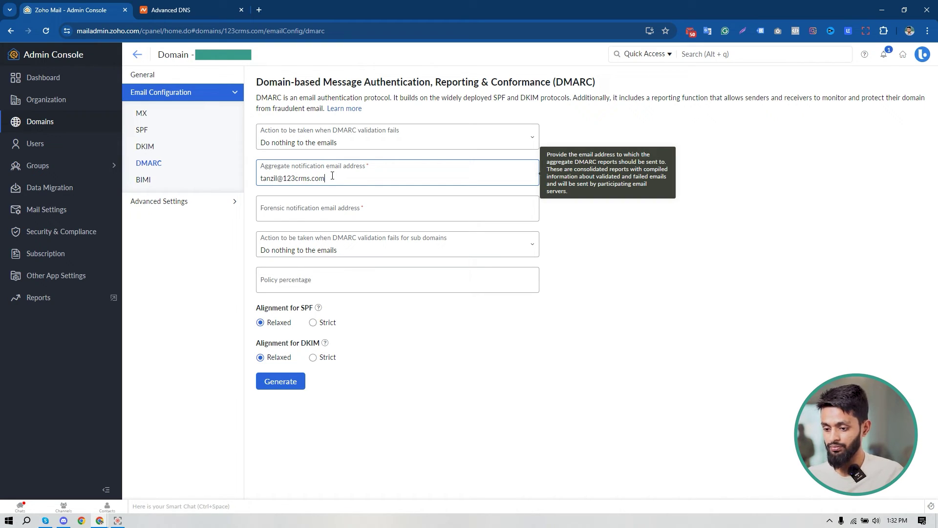
{"action": "key", "text": "ctrl+a"}
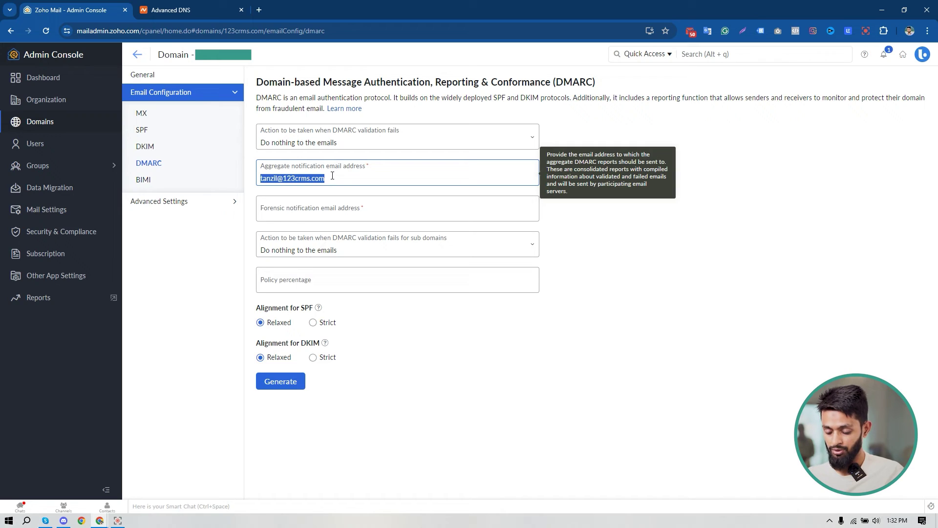
{"action": "left_click", "coordinate": [326, 211]}
{"action": "key", "text": "ctrl+v"}
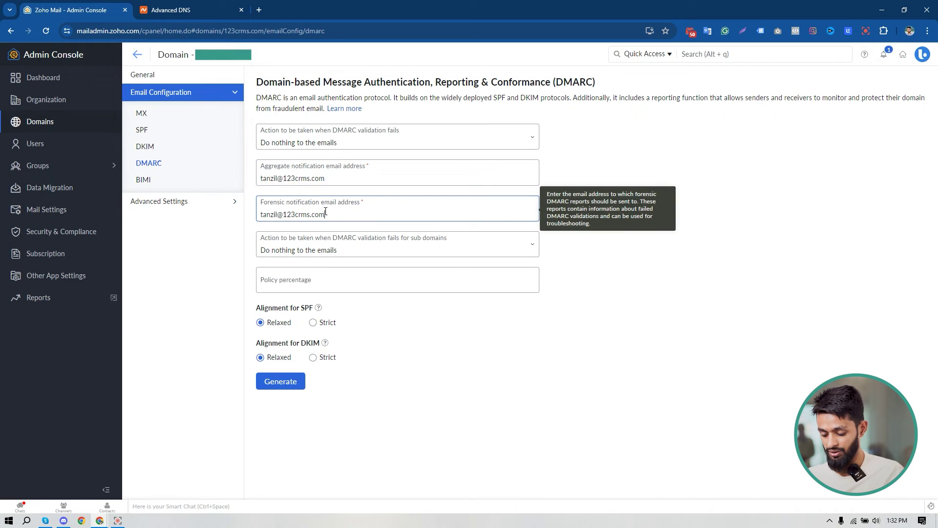
{"action": "left_click", "coordinate": [362, 280]}
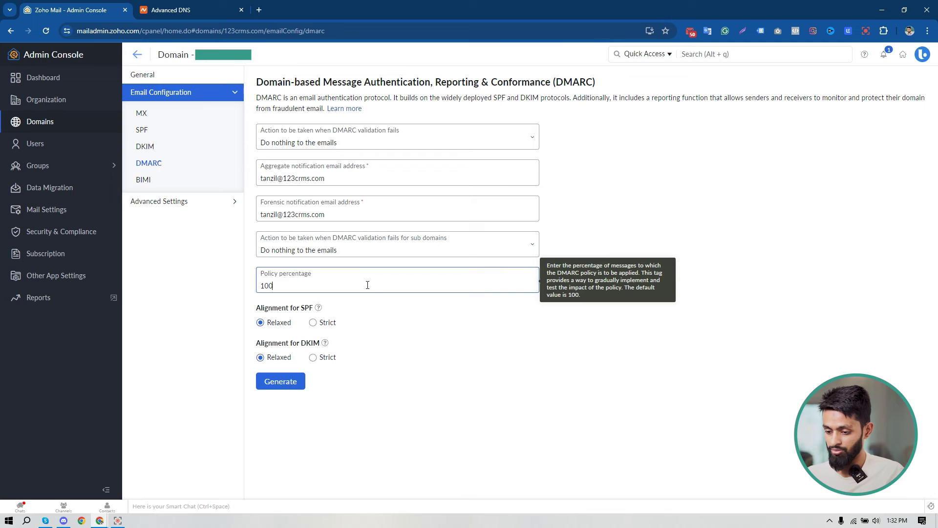
{"action": "type", "text": "100"}
Generate the DMARC record and copy its _dmarc host name for Namecheap.
{"action": "left_click", "coordinate": [281, 381]}
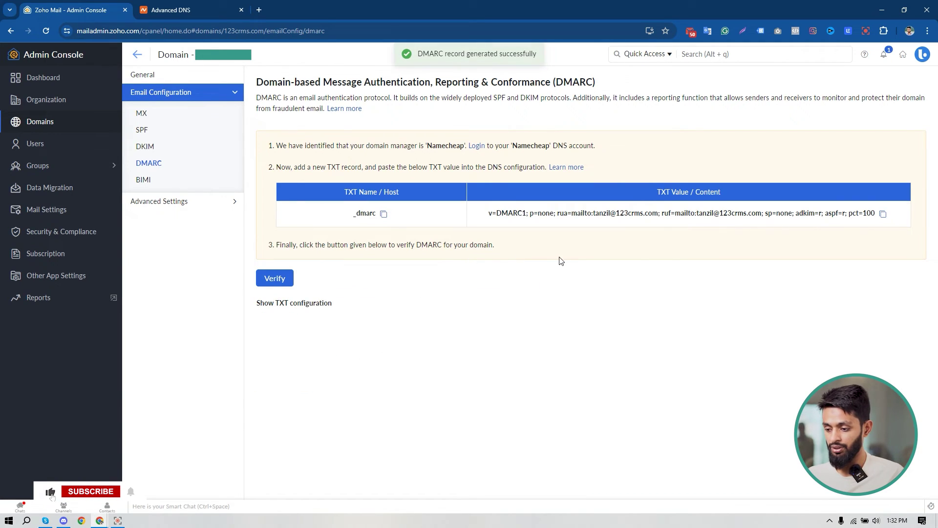
{"action": "left_click", "coordinate": [383, 214]}
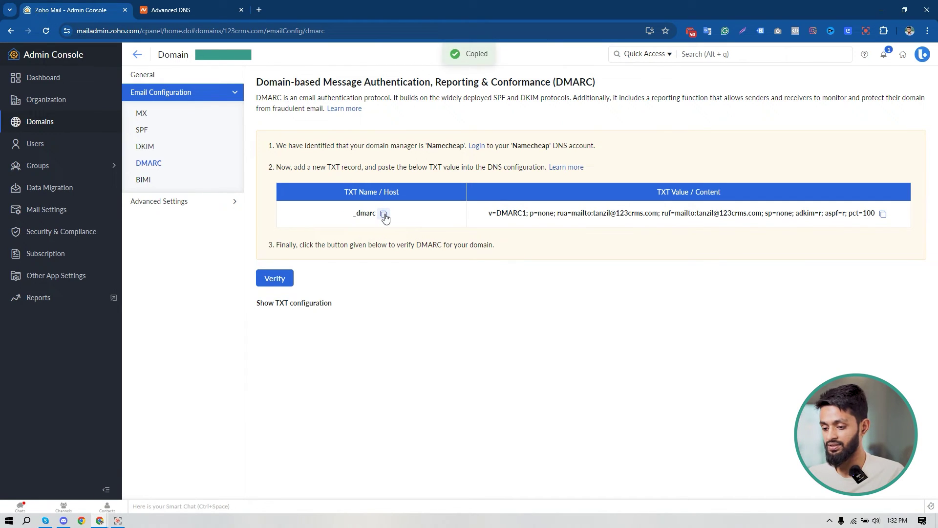
{"action": "left_click", "coordinate": [205, 6]}
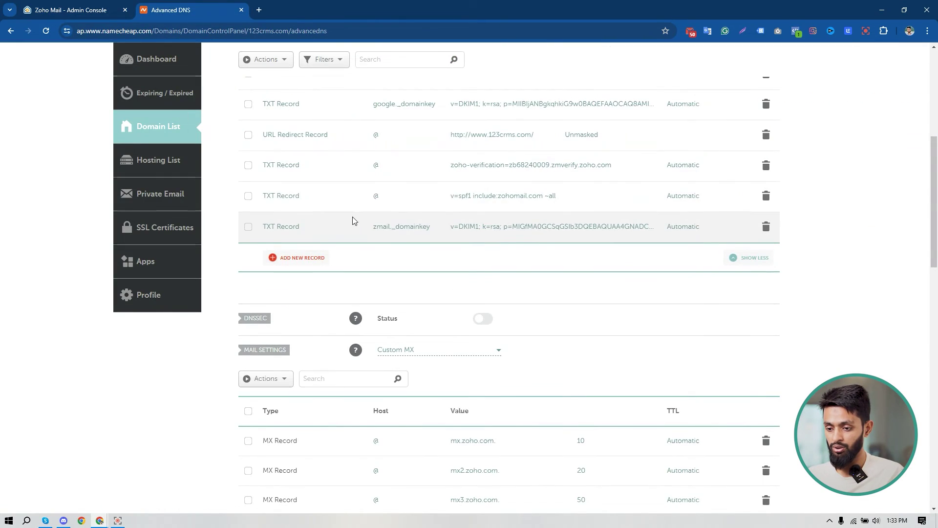
Add a new TXT record in Namecheap with host _dmarc.
{"action": "scroll", "coordinate": [474, 254], "scroll_direction": "down", "scroll_amount": 1}
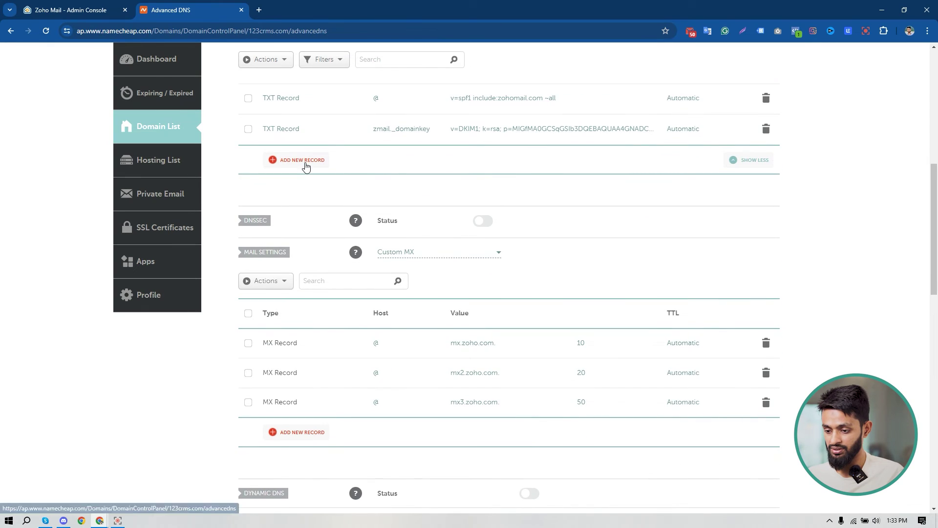
{"action": "left_click", "coordinate": [308, 162]}
{"action": "scroll", "coordinate": [309, 244], "scroll_direction": "down", "scroll_amount": 2}
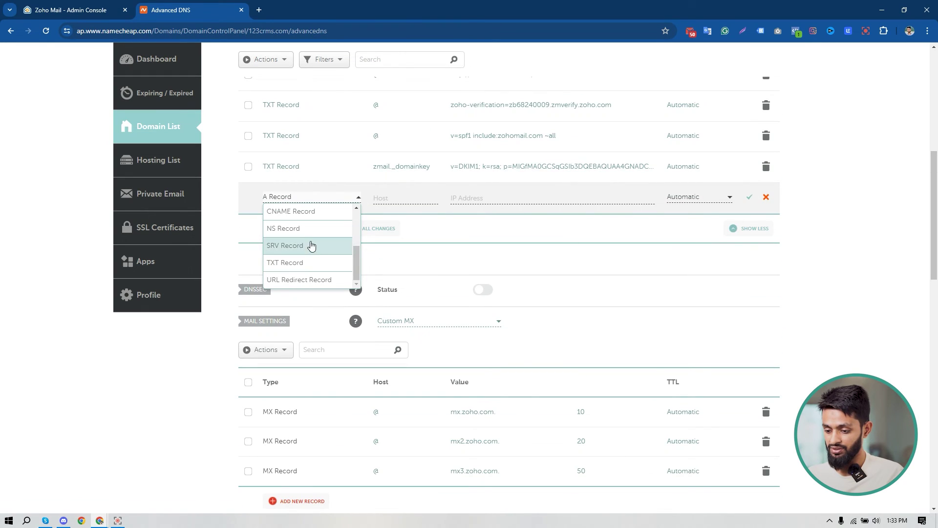
{"action": "left_click", "coordinate": [312, 262]}
{"action": "left_click", "coordinate": [387, 199]}
{"action": "left_click", "coordinate": [411, 238]}
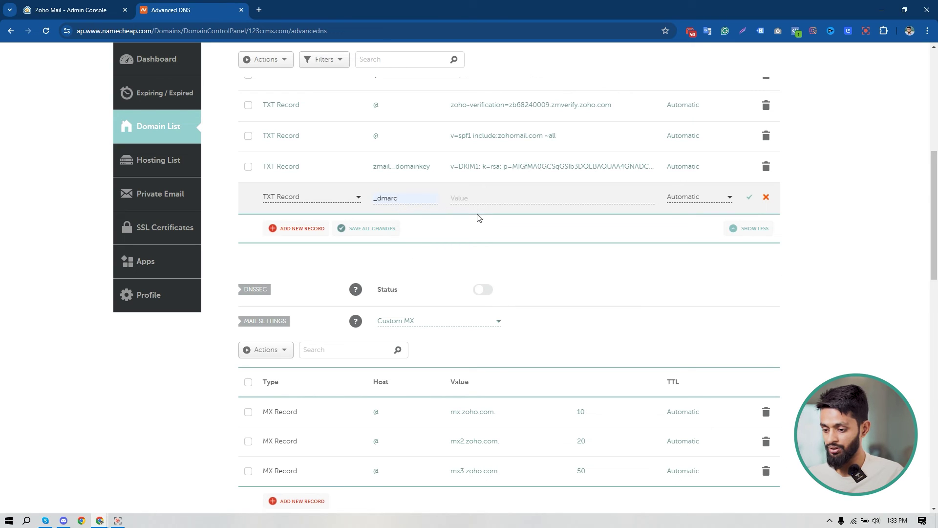
Paste the v=DMARC1; p=none value copied from Zoho into the record and save it.
{"action": "left_click", "coordinate": [56, 6]}
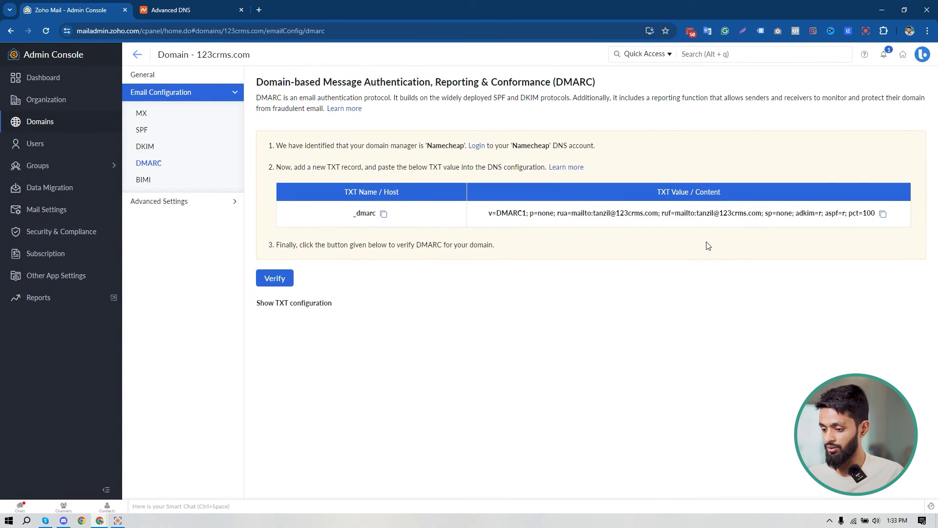
{"action": "left_click", "coordinate": [883, 214]}
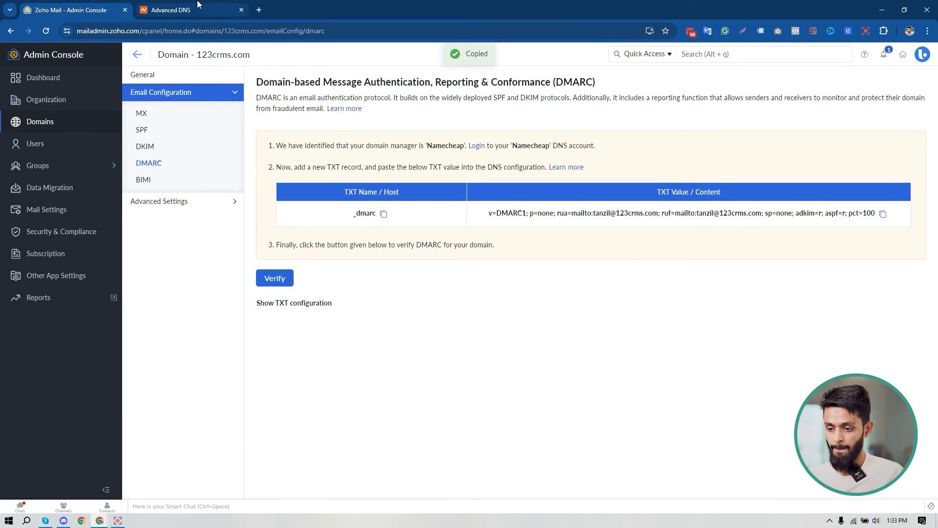
{"action": "left_click", "coordinate": [198, 5]}
{"action": "left_click", "coordinate": [505, 197]}
{"action": "key", "text": "ctrl+v"}
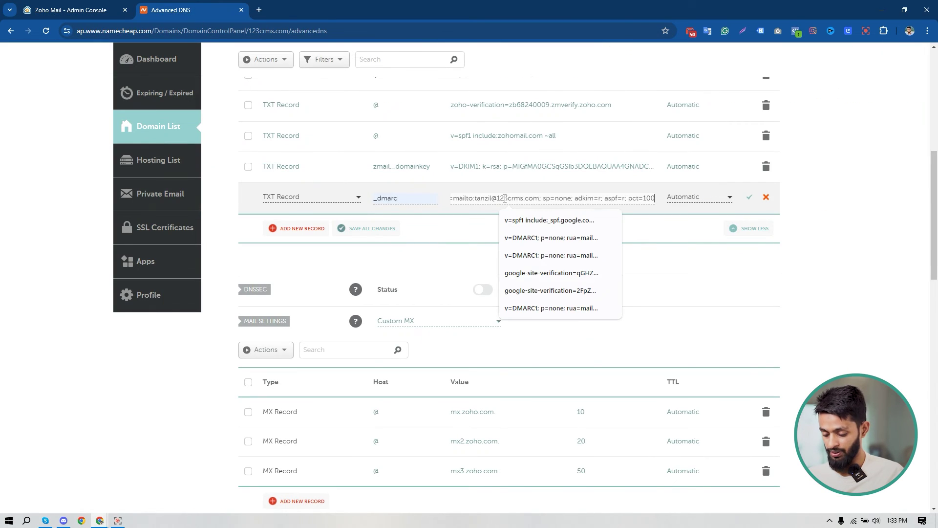
{"action": "left_click", "coordinate": [382, 231]}
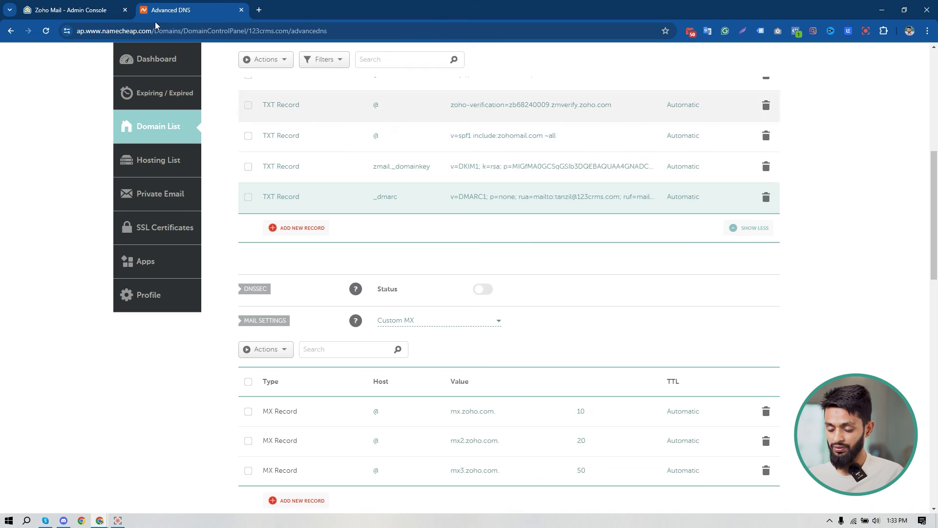
Verify the DMARC record on Zoho's DMARC page, then show the organization's Users list.
{"action": "left_click", "coordinate": [86, 6]}
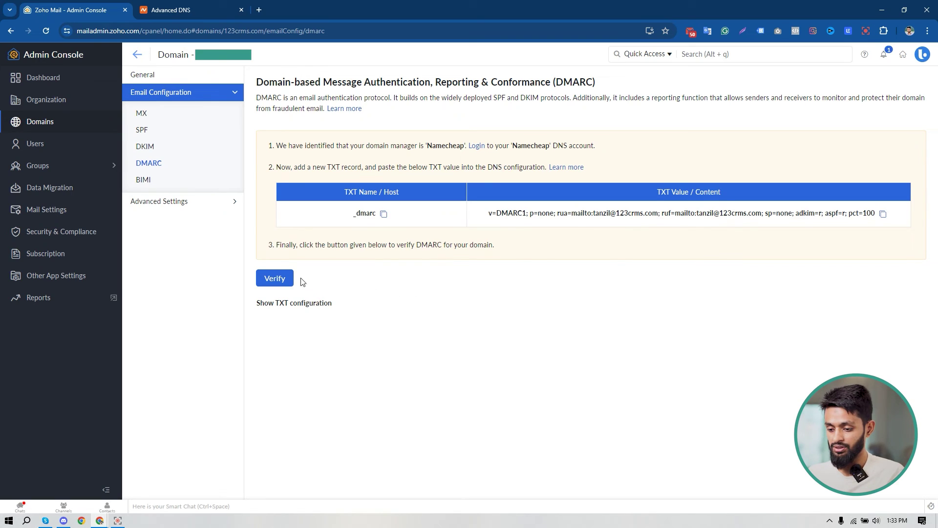
{"action": "left_click", "coordinate": [276, 279]}
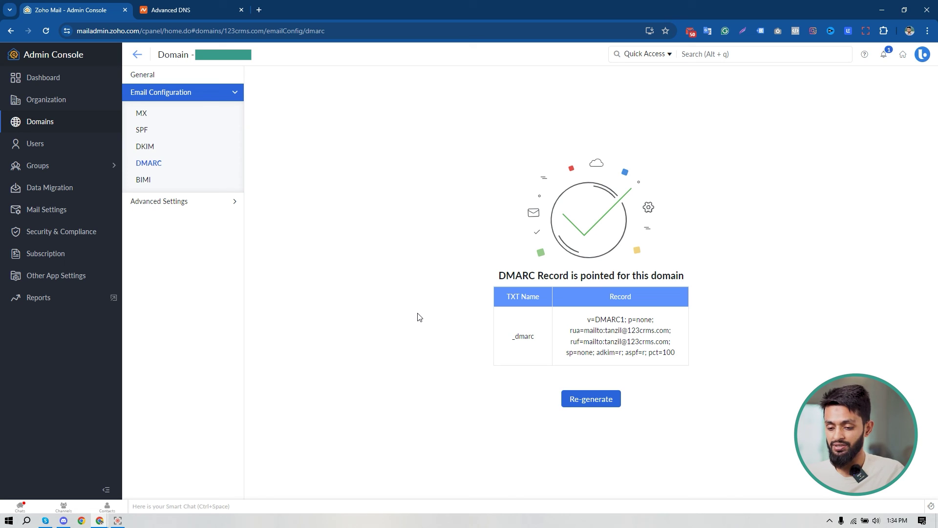
{"action": "left_click", "coordinate": [42, 150]}
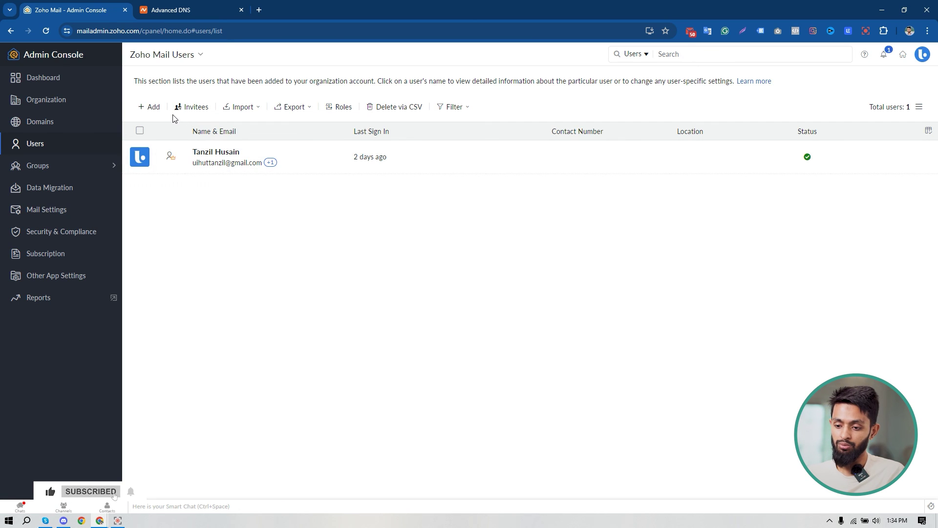
Bring up the Add user form for 123crms.com with username and password prefilled.
{"action": "left_click", "coordinate": [153, 108]}
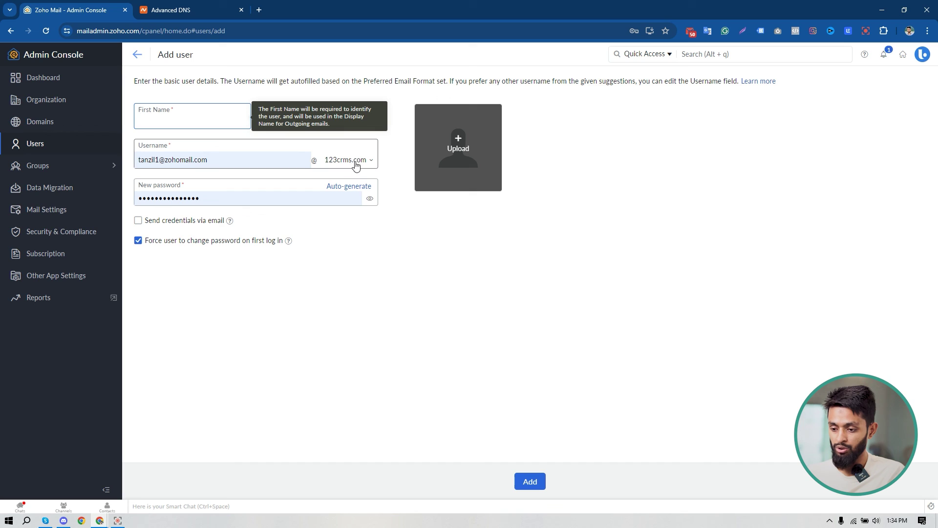
{"action": "left_click", "coordinate": [356, 163]}
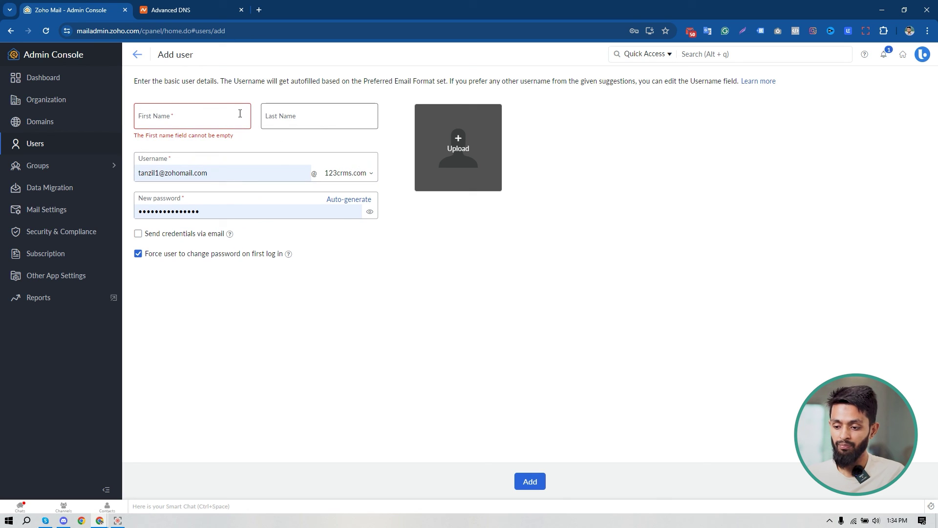
{"action": "mouse_move", "coordinate": [289, 255]}
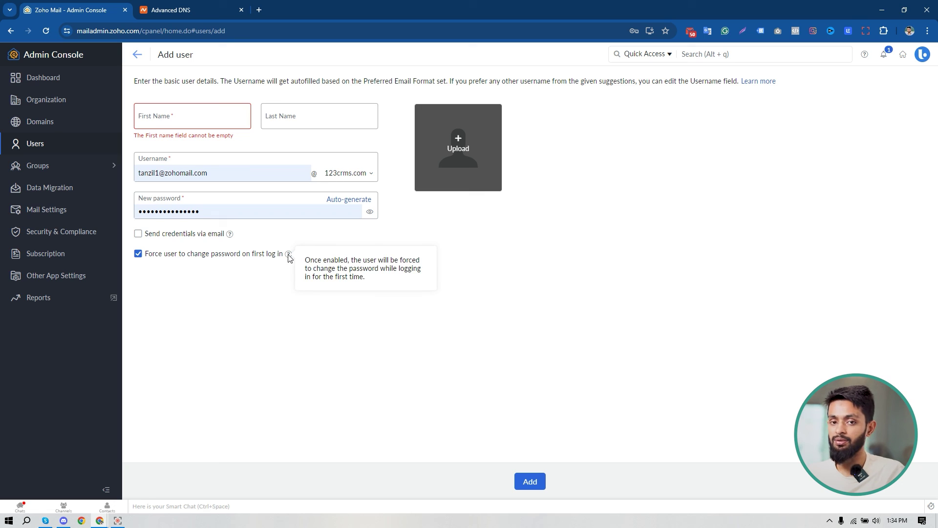